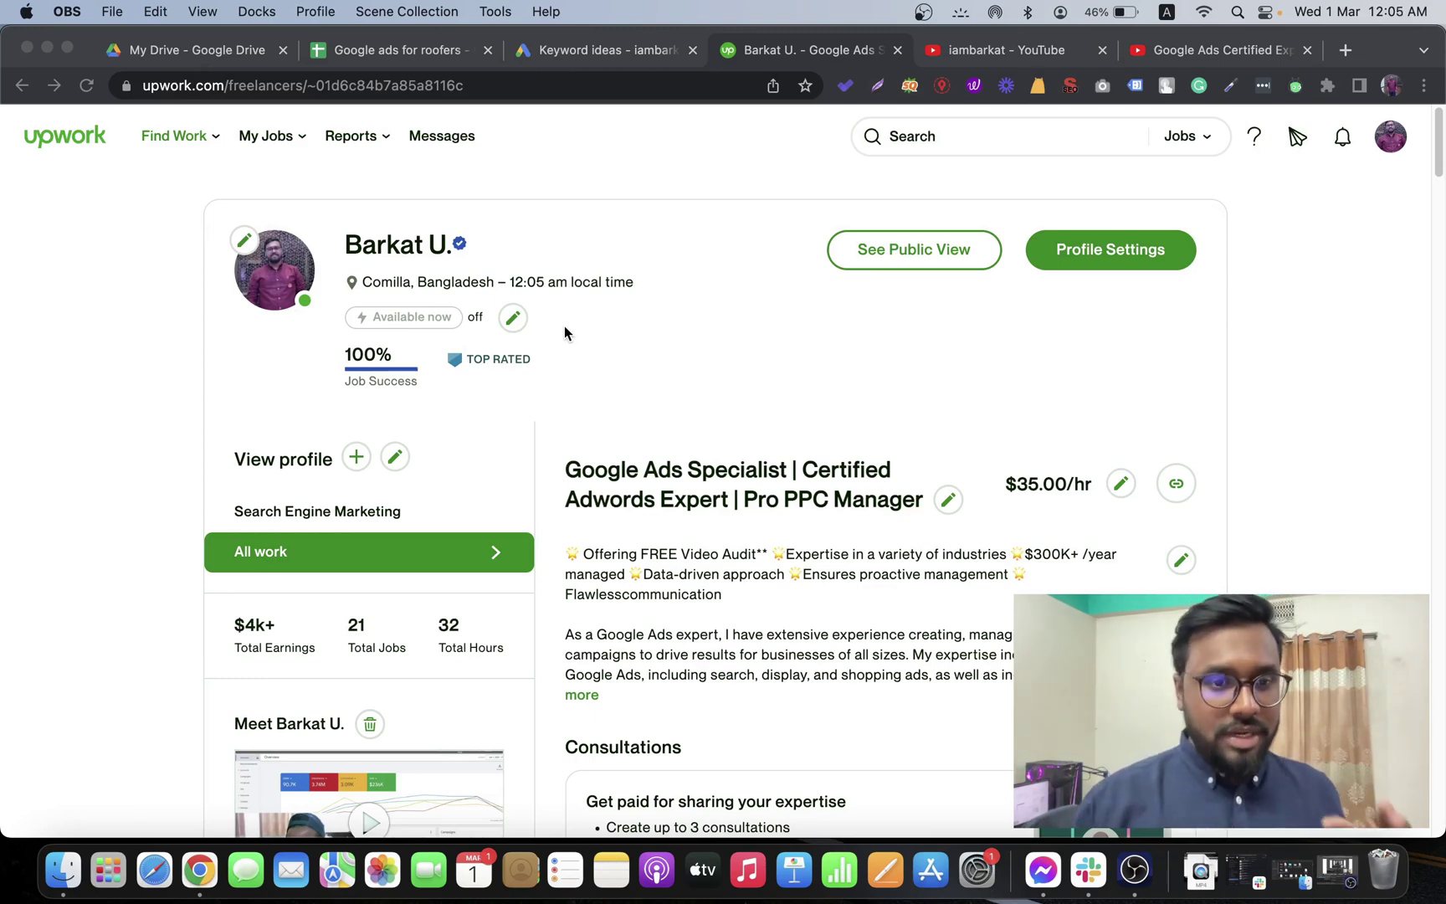
Switch to the 'Google Ads Certified Expert' YouTube tab with the Client's Testimonials review video.
left_click(1218, 49)
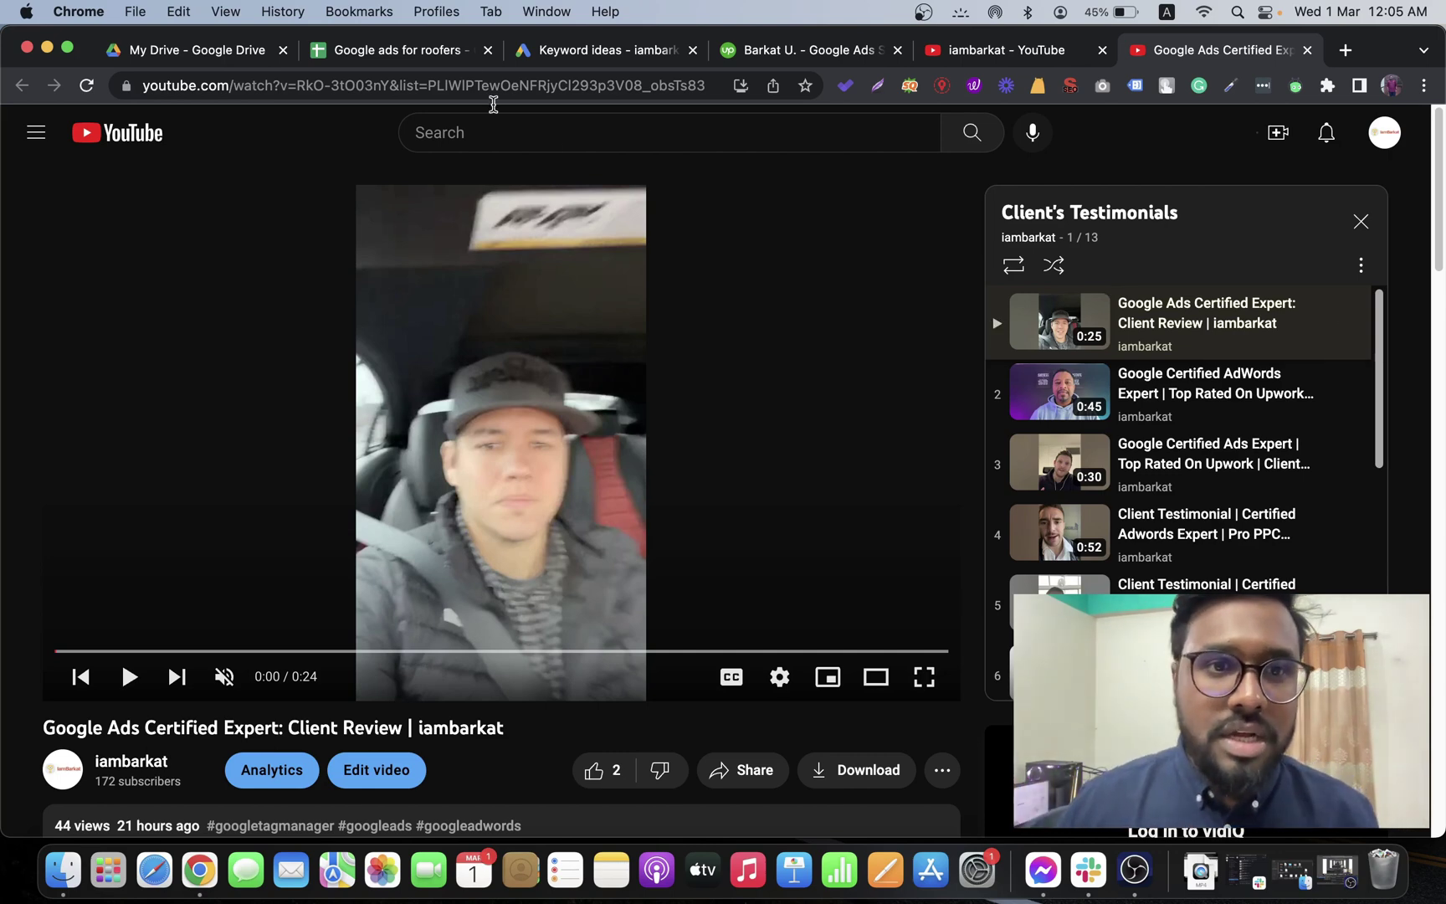
Switch to the 'Google ads for roofers' Google Sheets tab showing the Local roofing company keywords.
left_click(454, 65)
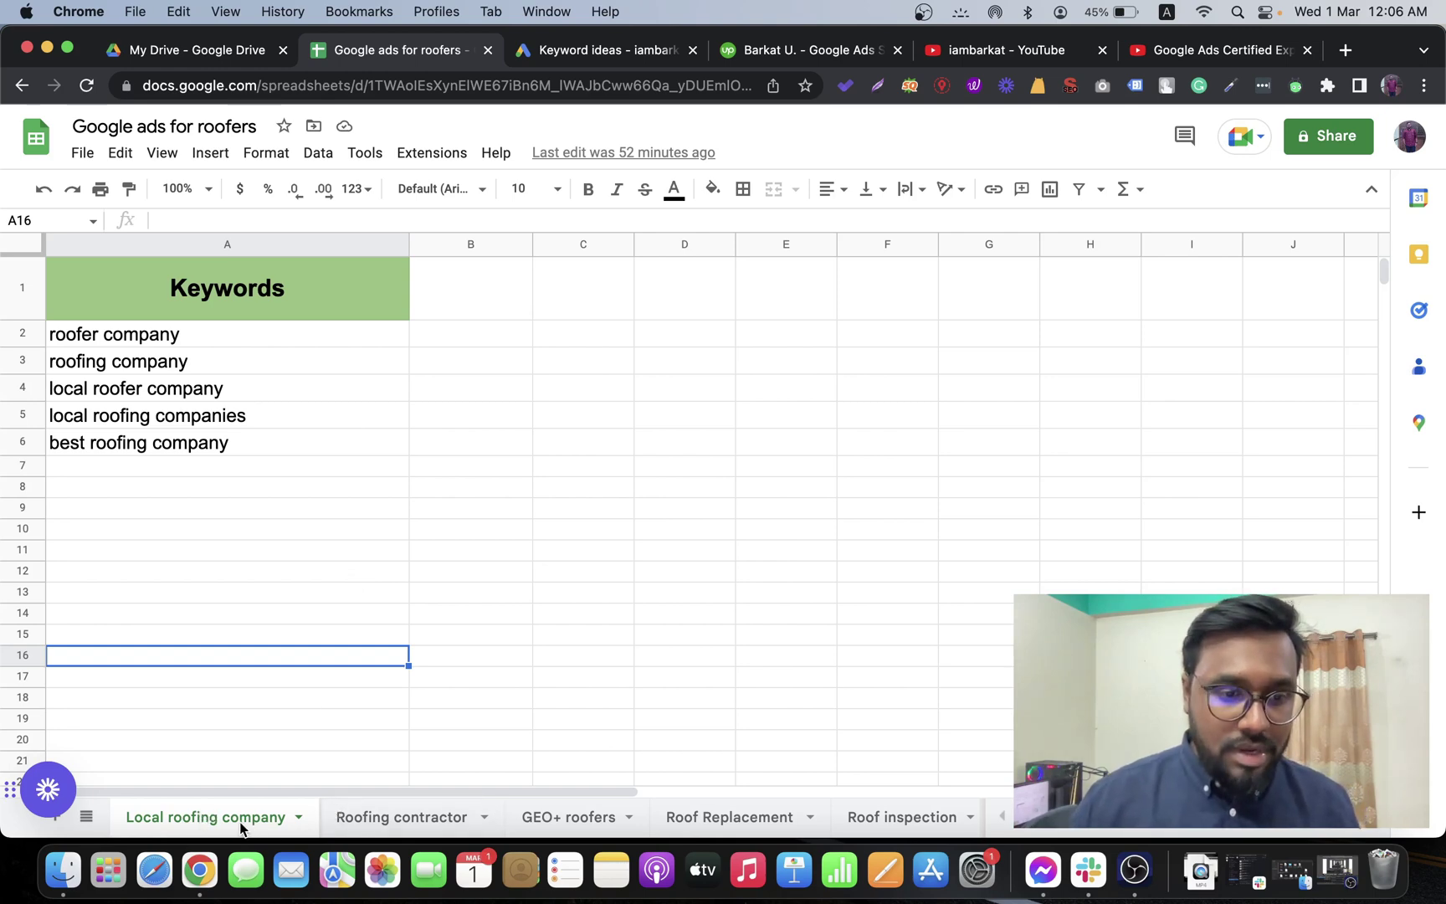
Browse the Roofing contractor, GEO+ roofers, Roof Replacement and Roof inspection sheets, returning to Roofing contractor.
left_click(435, 822)
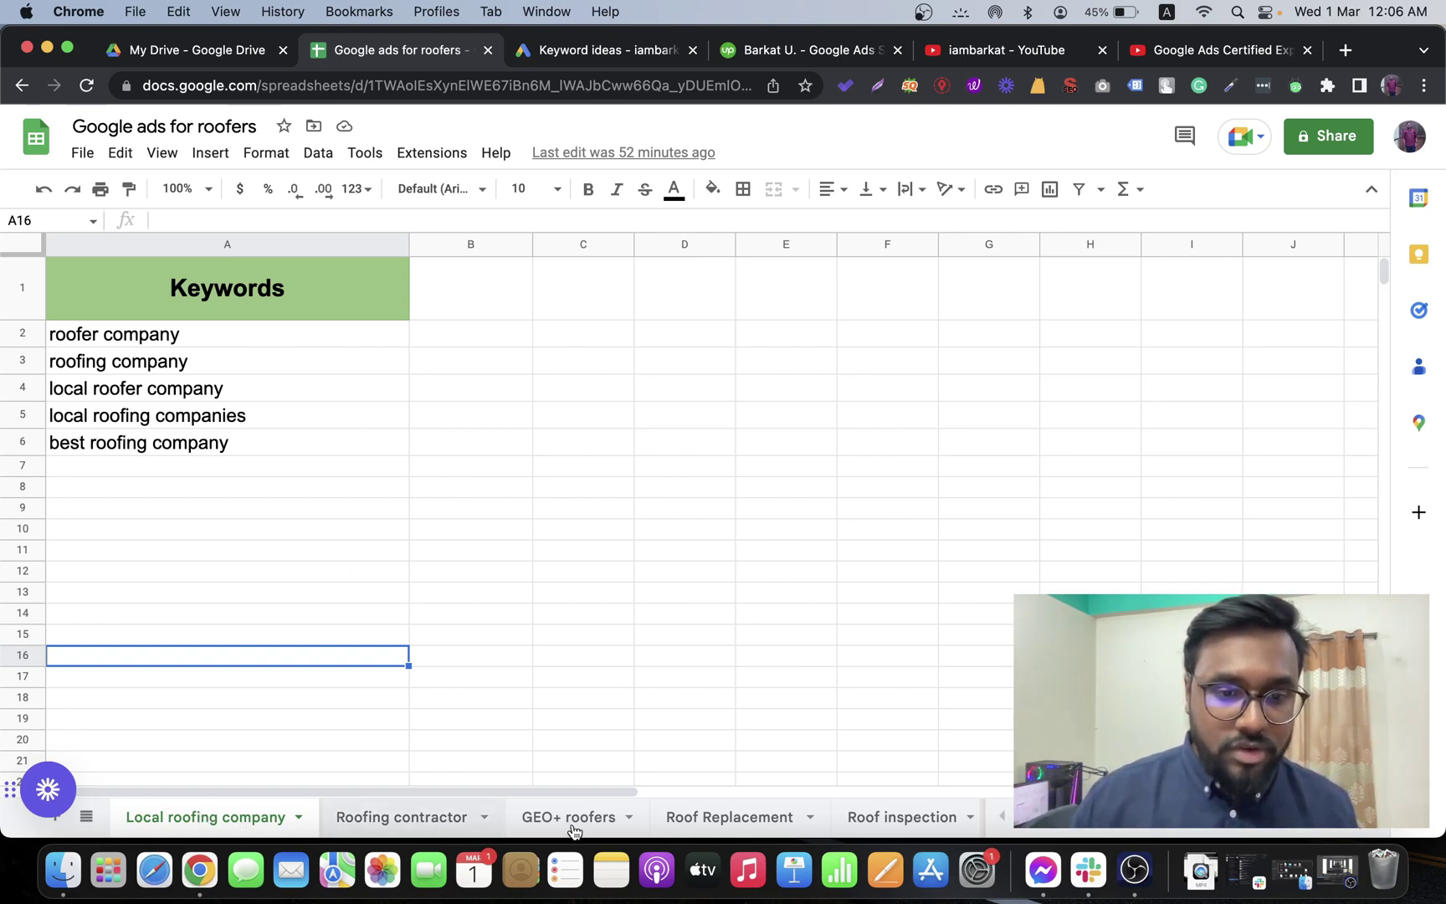
left_click(574, 829)
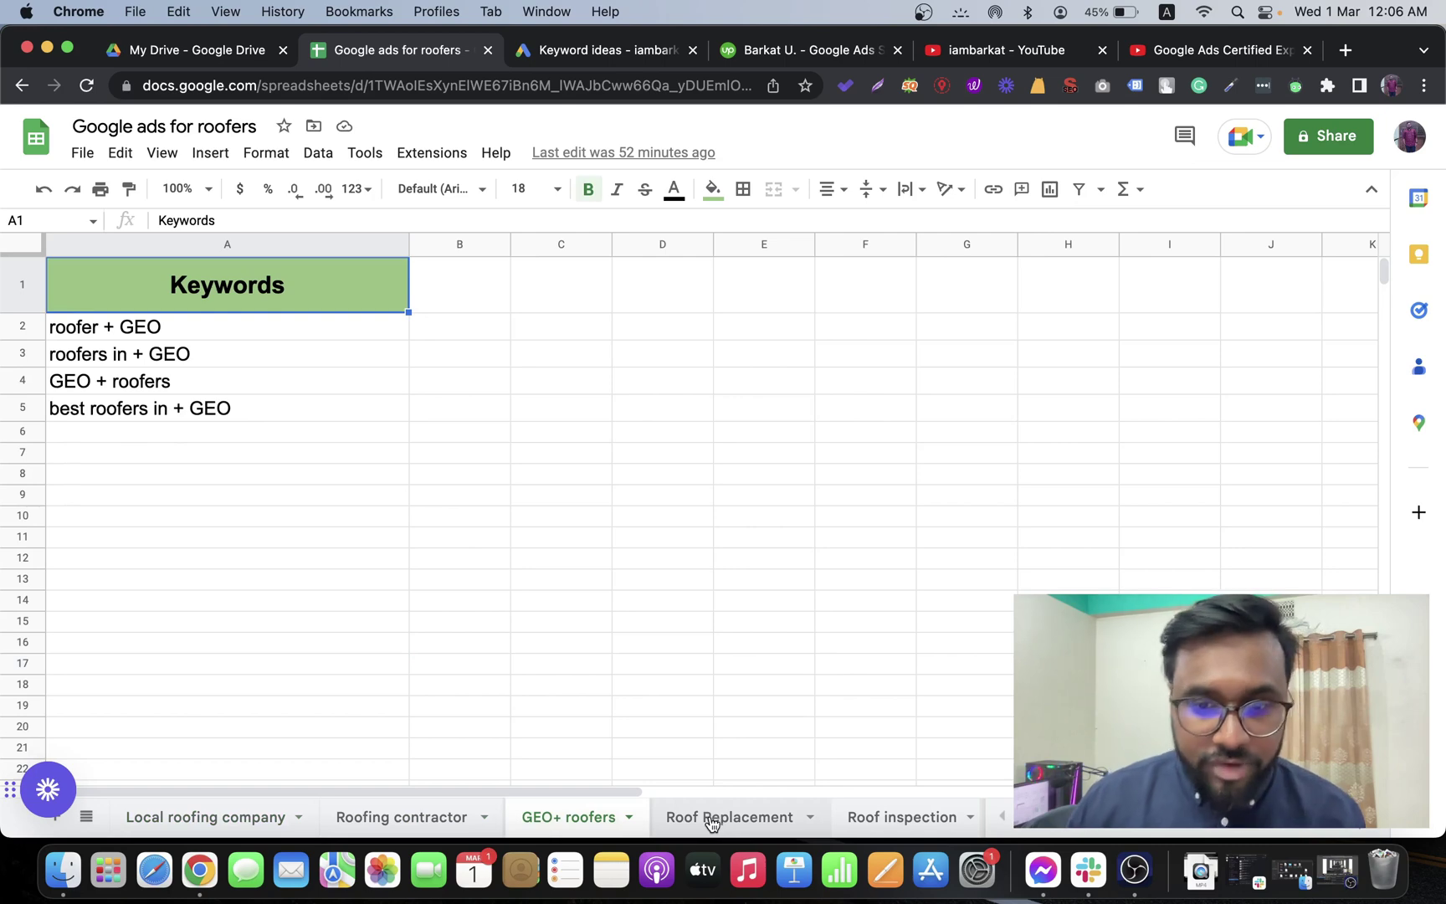
left_click(710, 820)
left_click(941, 824)
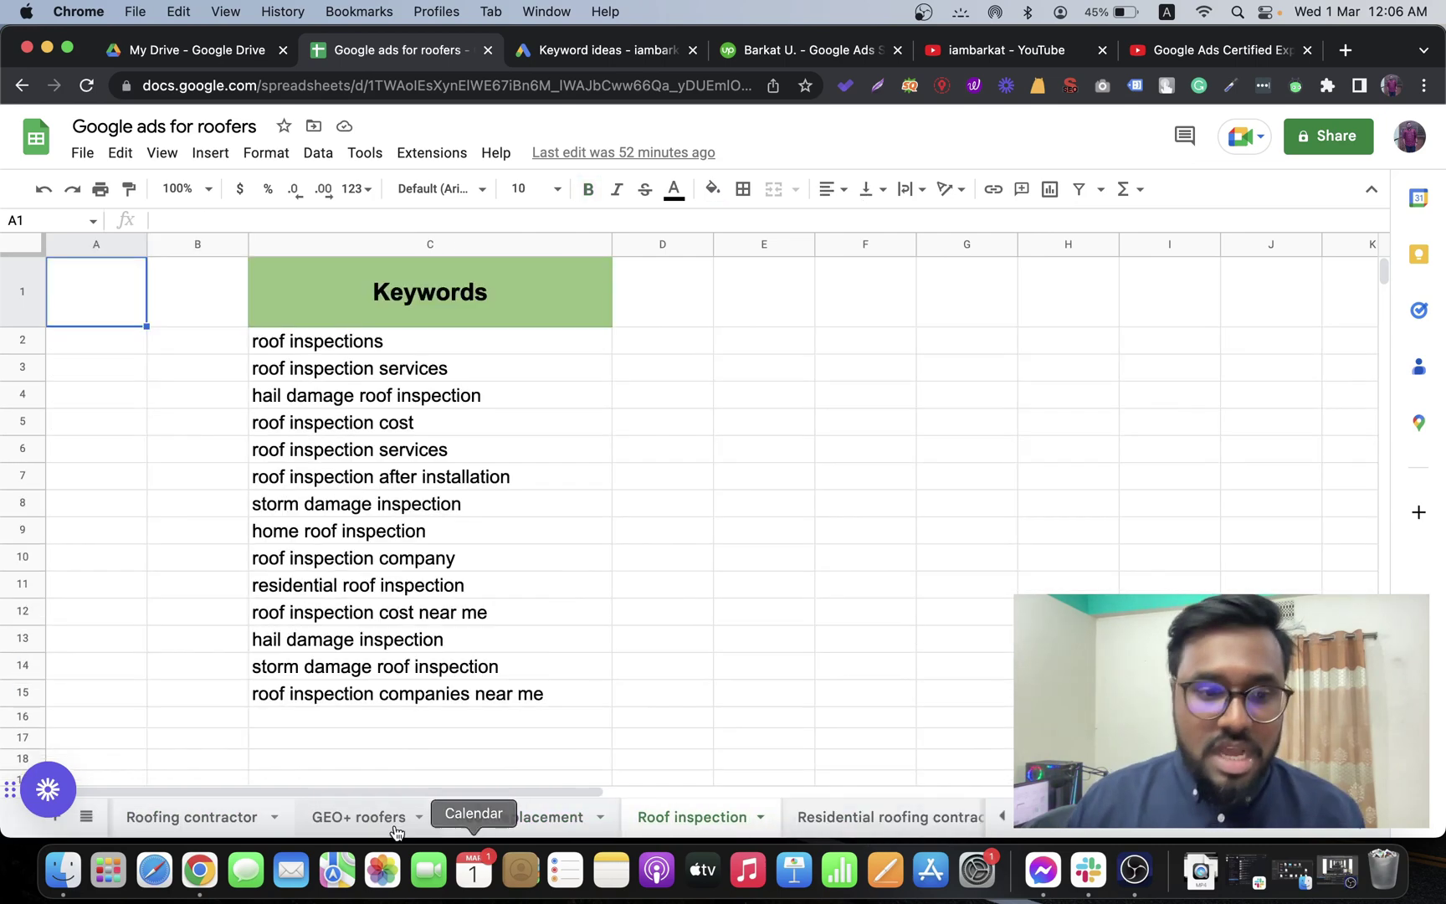
left_click(212, 821)
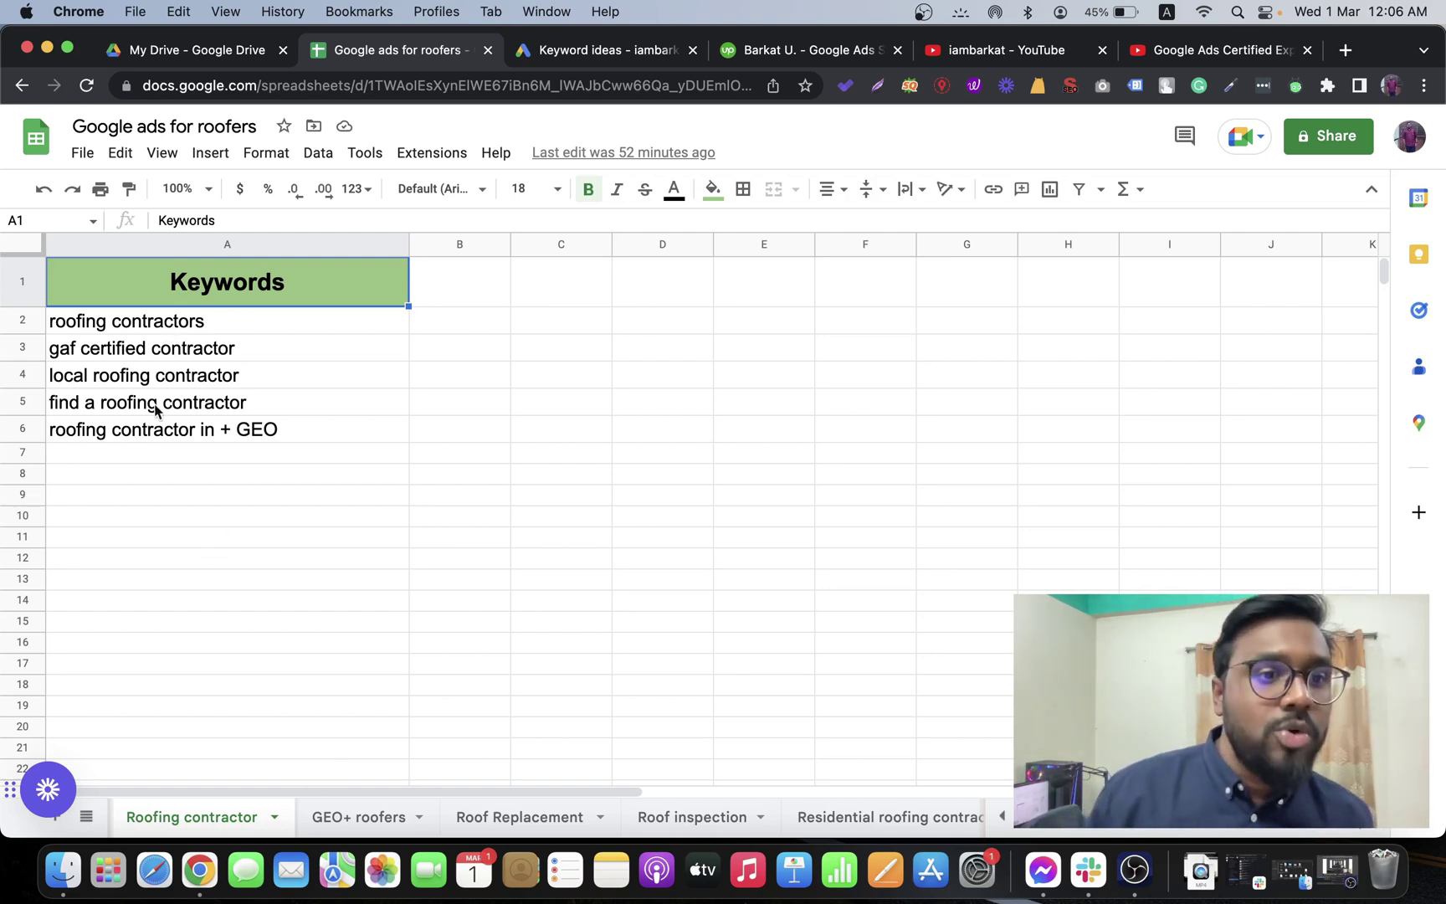
Select the keywords 'roofing contractors', 'find a roofing contractor' and 'roofing contractor in + GEO'.
left_click(148, 324)
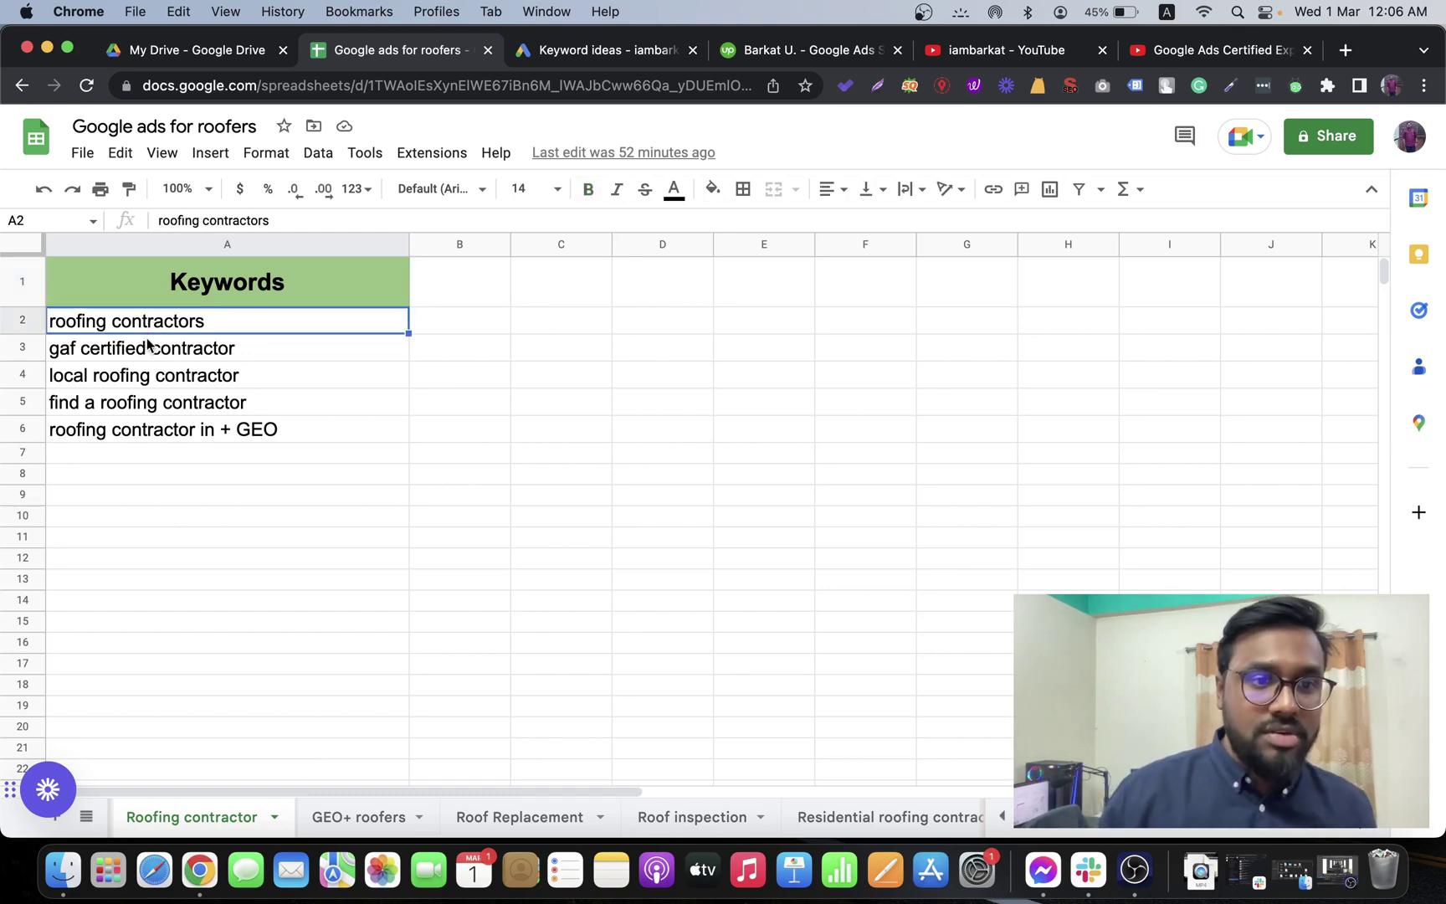
left_click(137, 400)
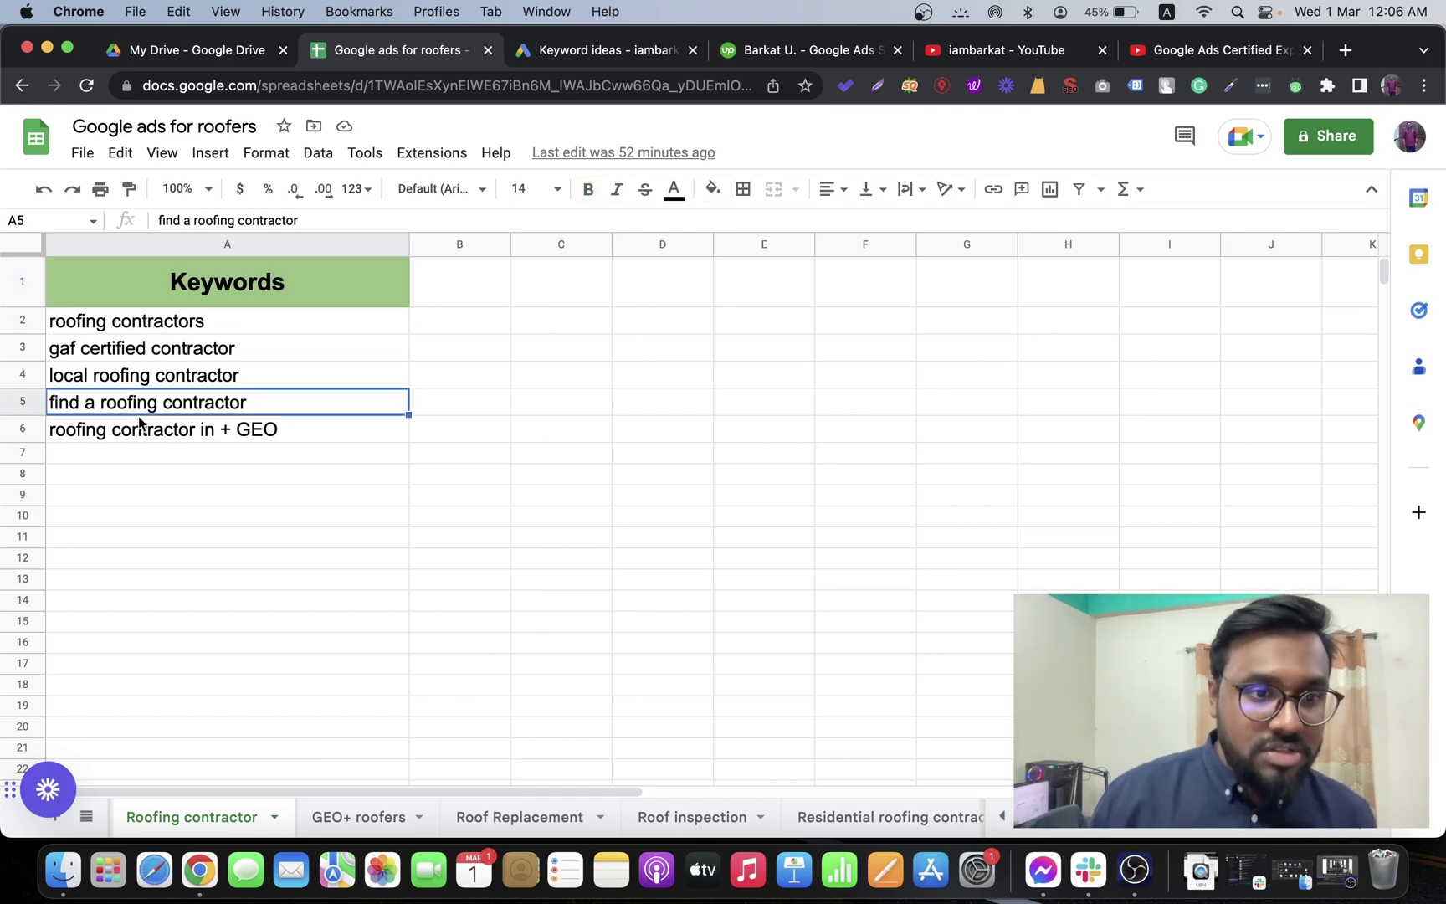
left_click(140, 429)
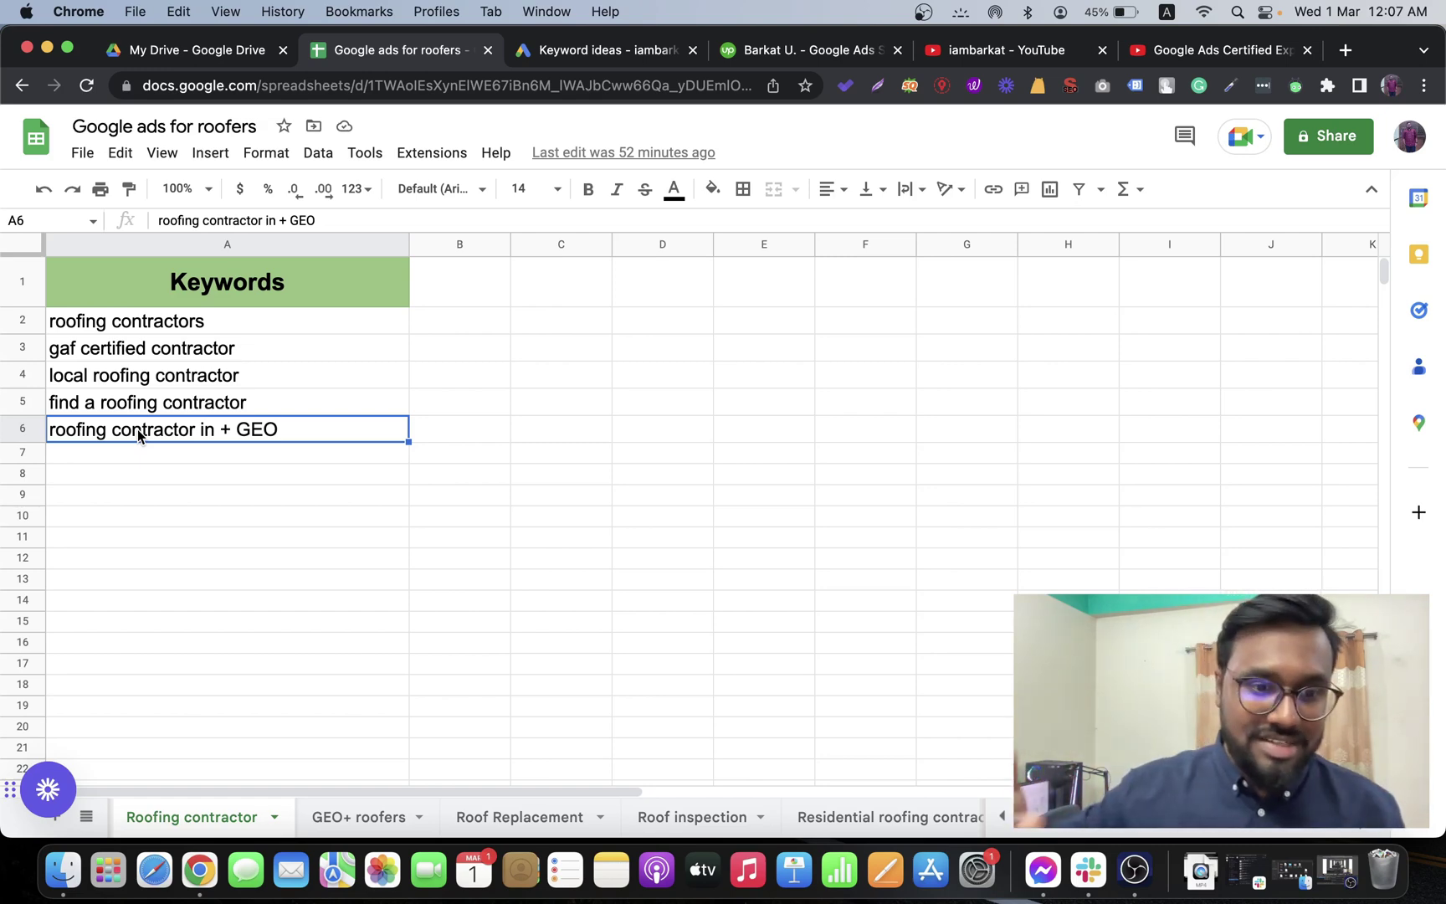
scroll(338, 819, "right", 6)
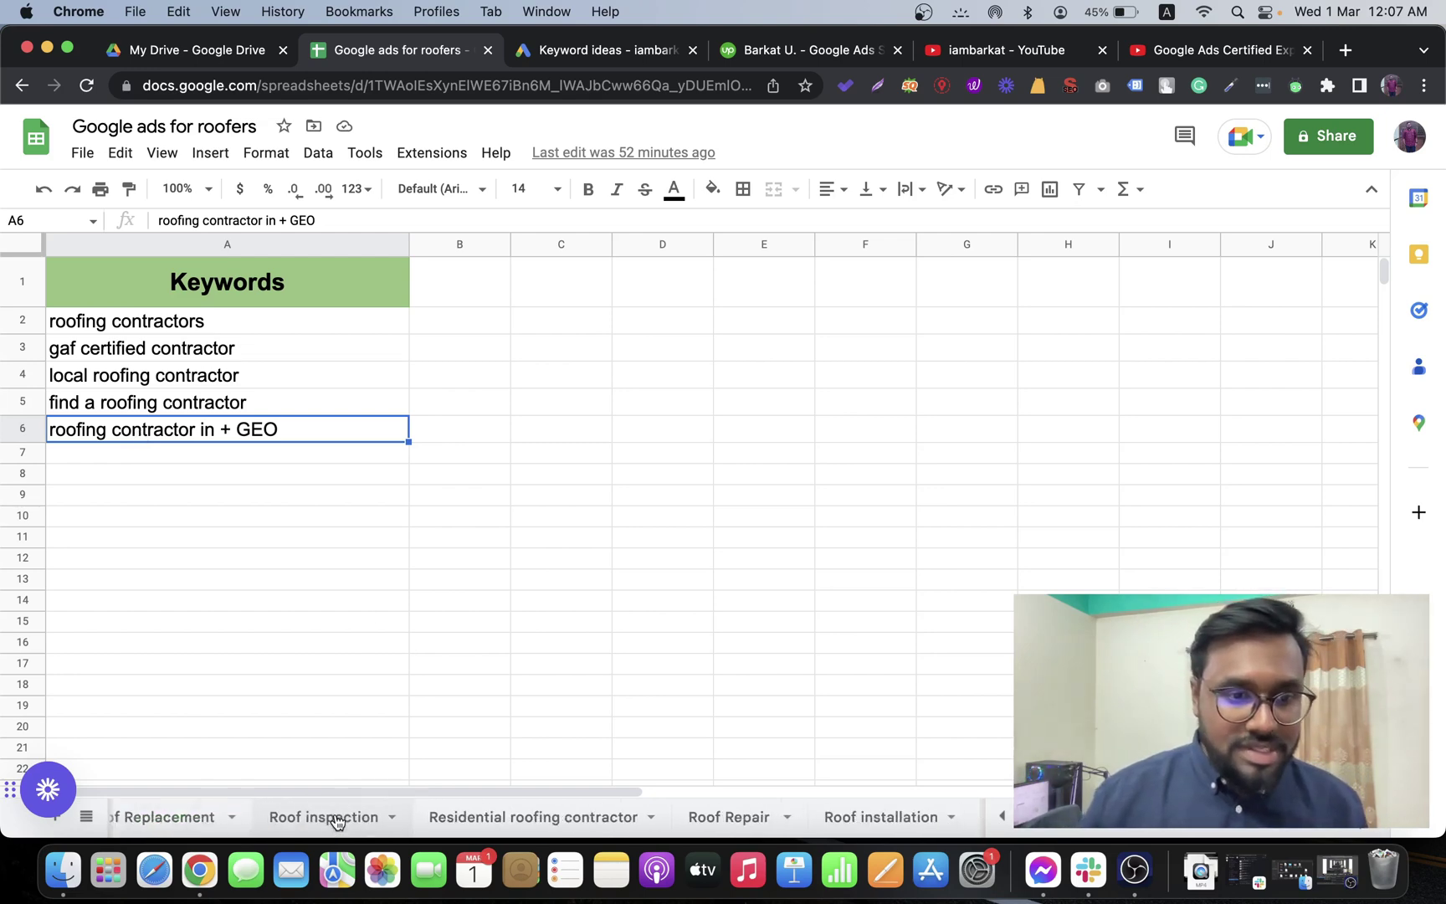
scroll(341, 820, "left", 8)
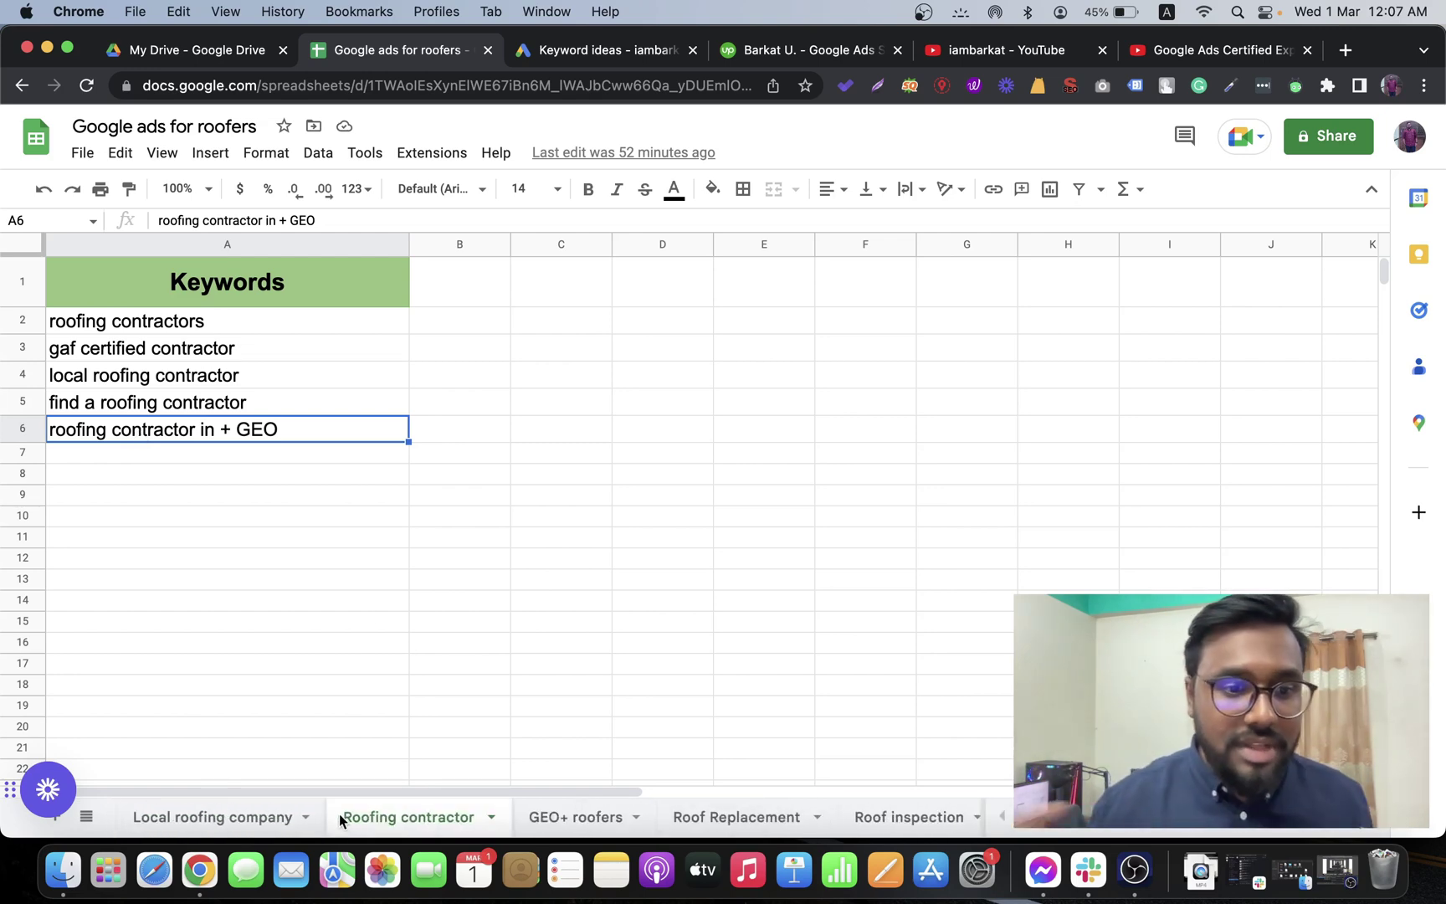
Copy 'roof replacement services' from the Roof Replacement sheet and switch to Keyword Planner.
left_click(242, 819)
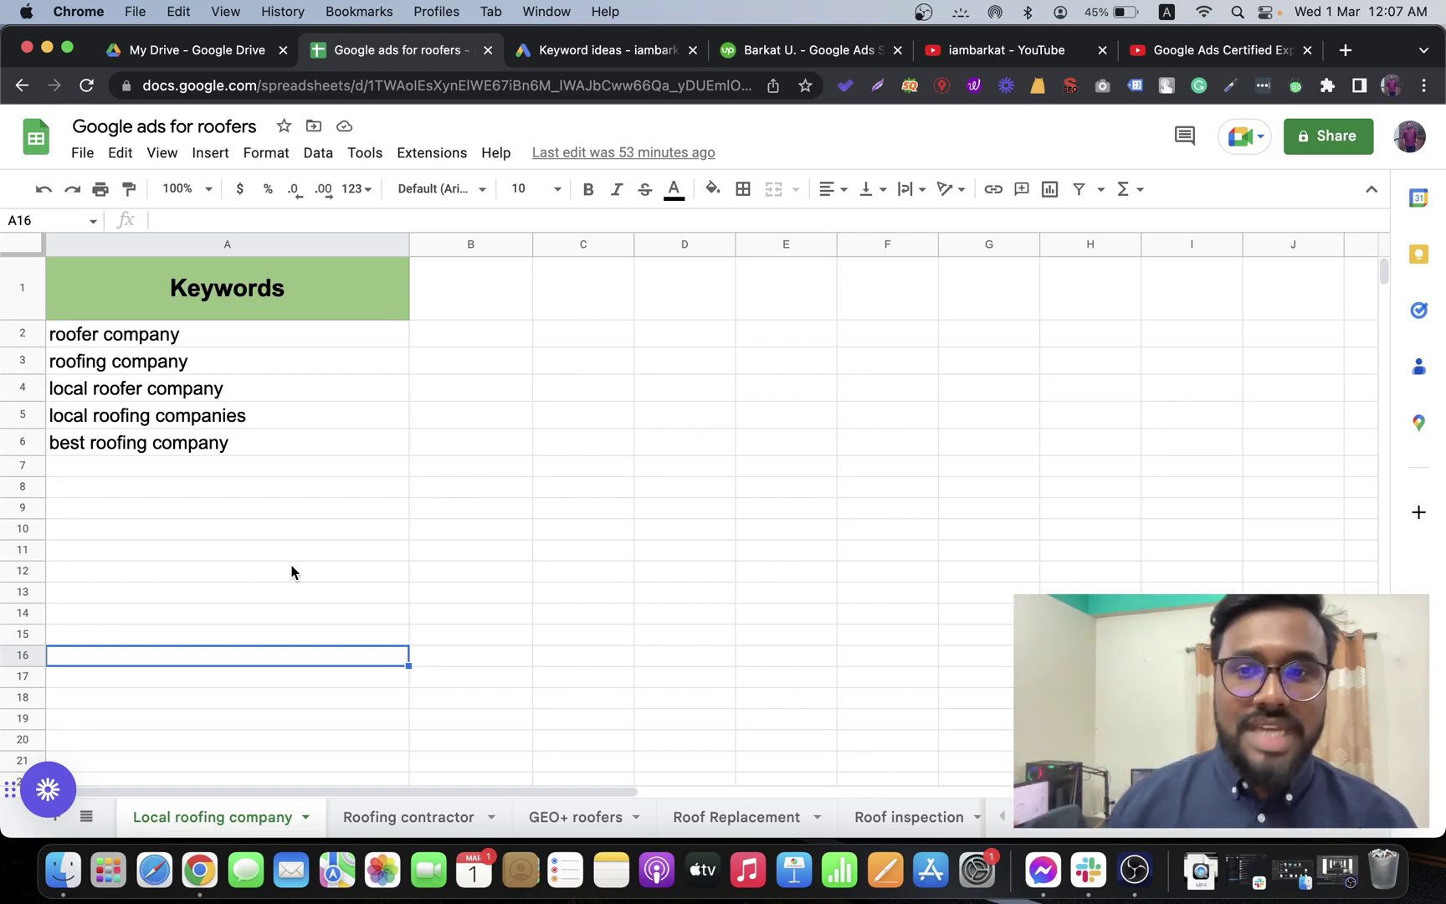
left_click(692, 823)
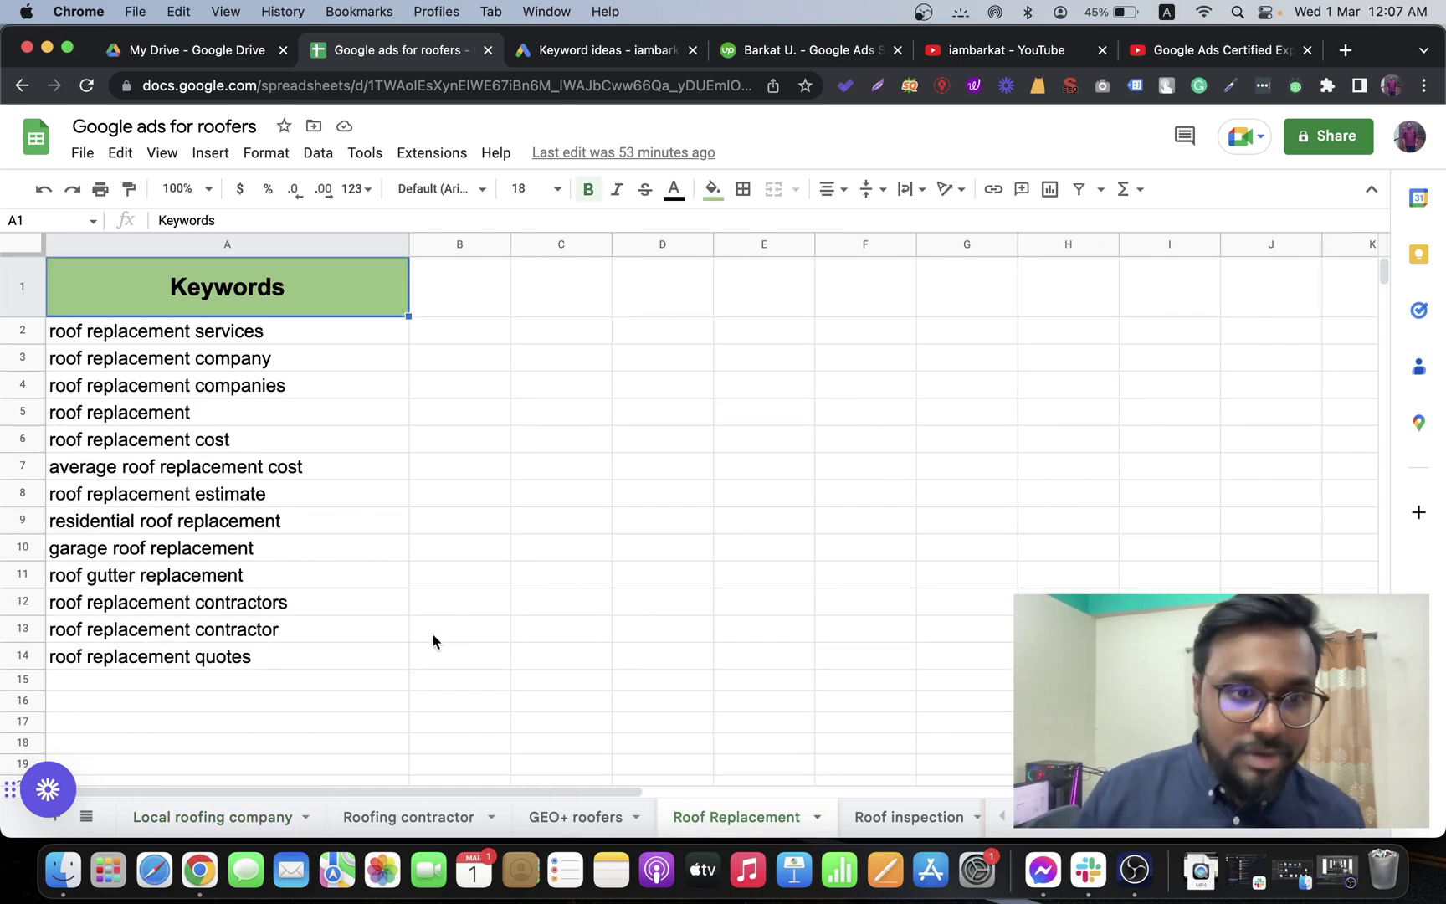
left_click(125, 333)
key("super+a")
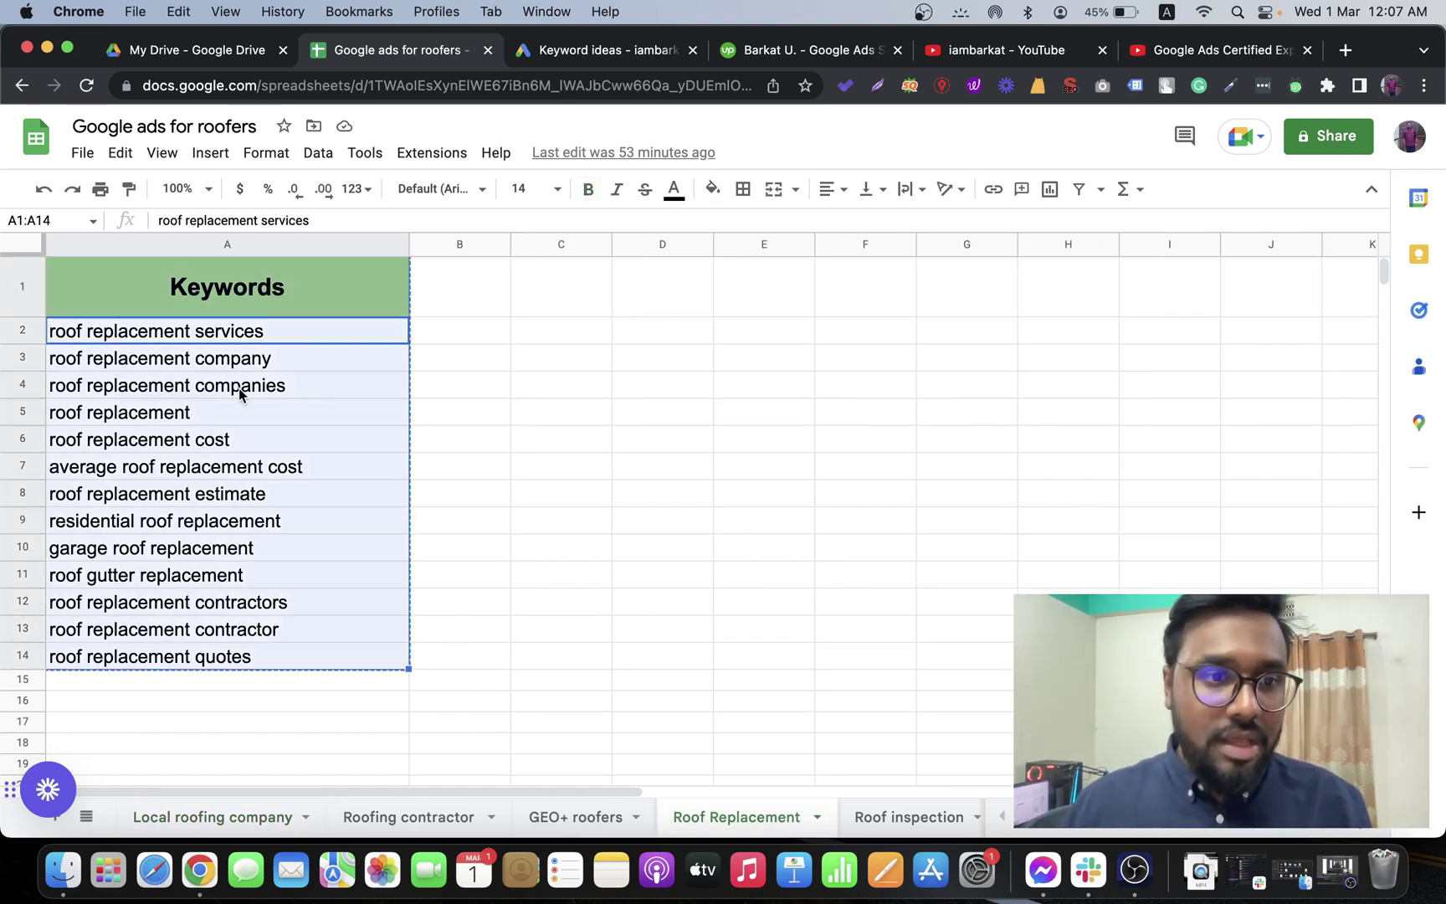
left_click(236, 386)
left_click(239, 332)
key("super+c")
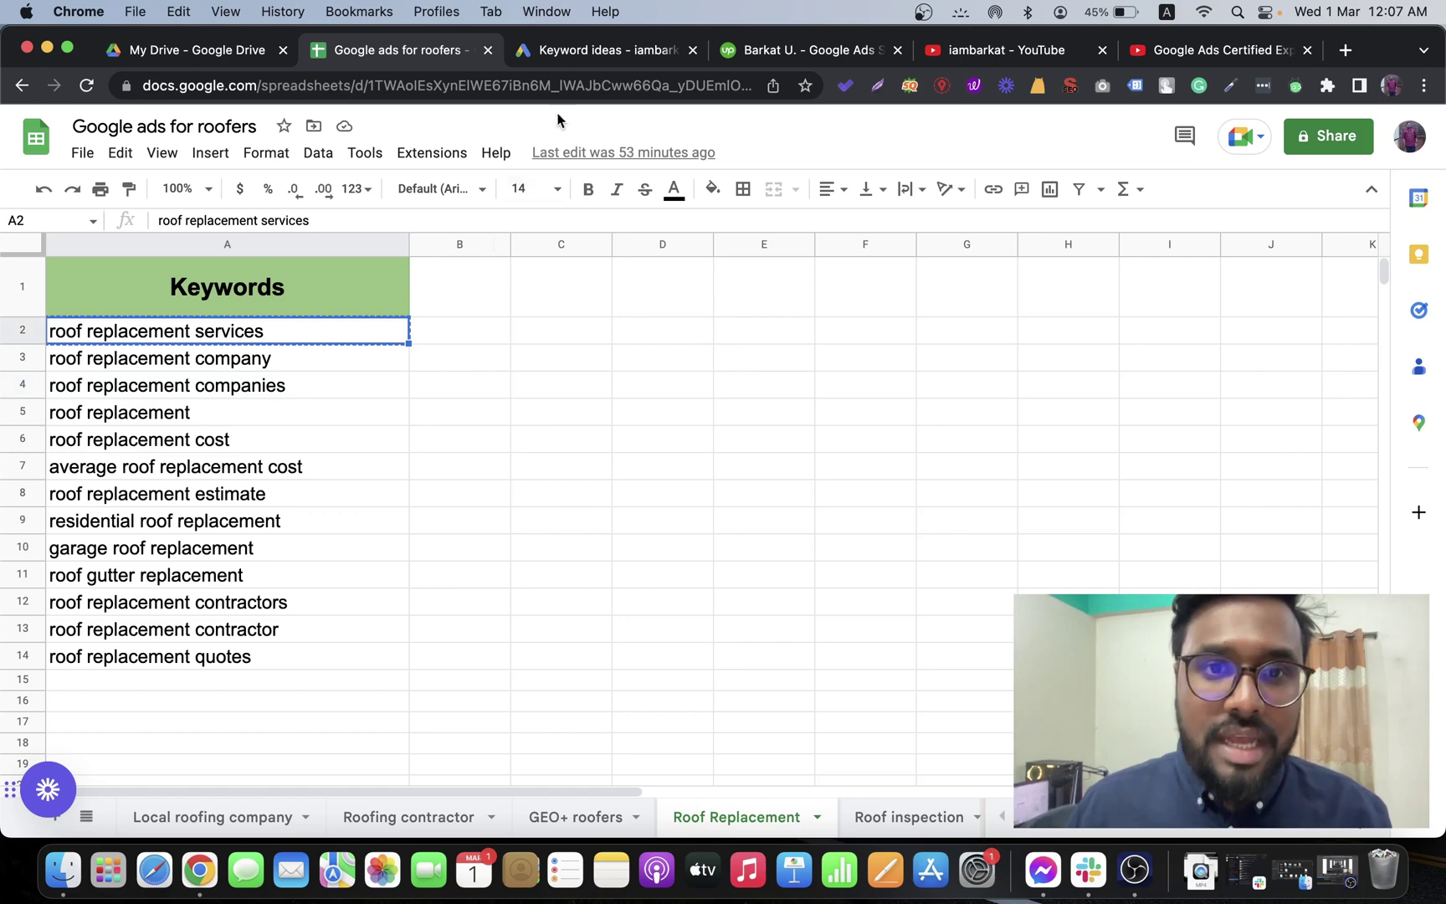
left_click(587, 61)
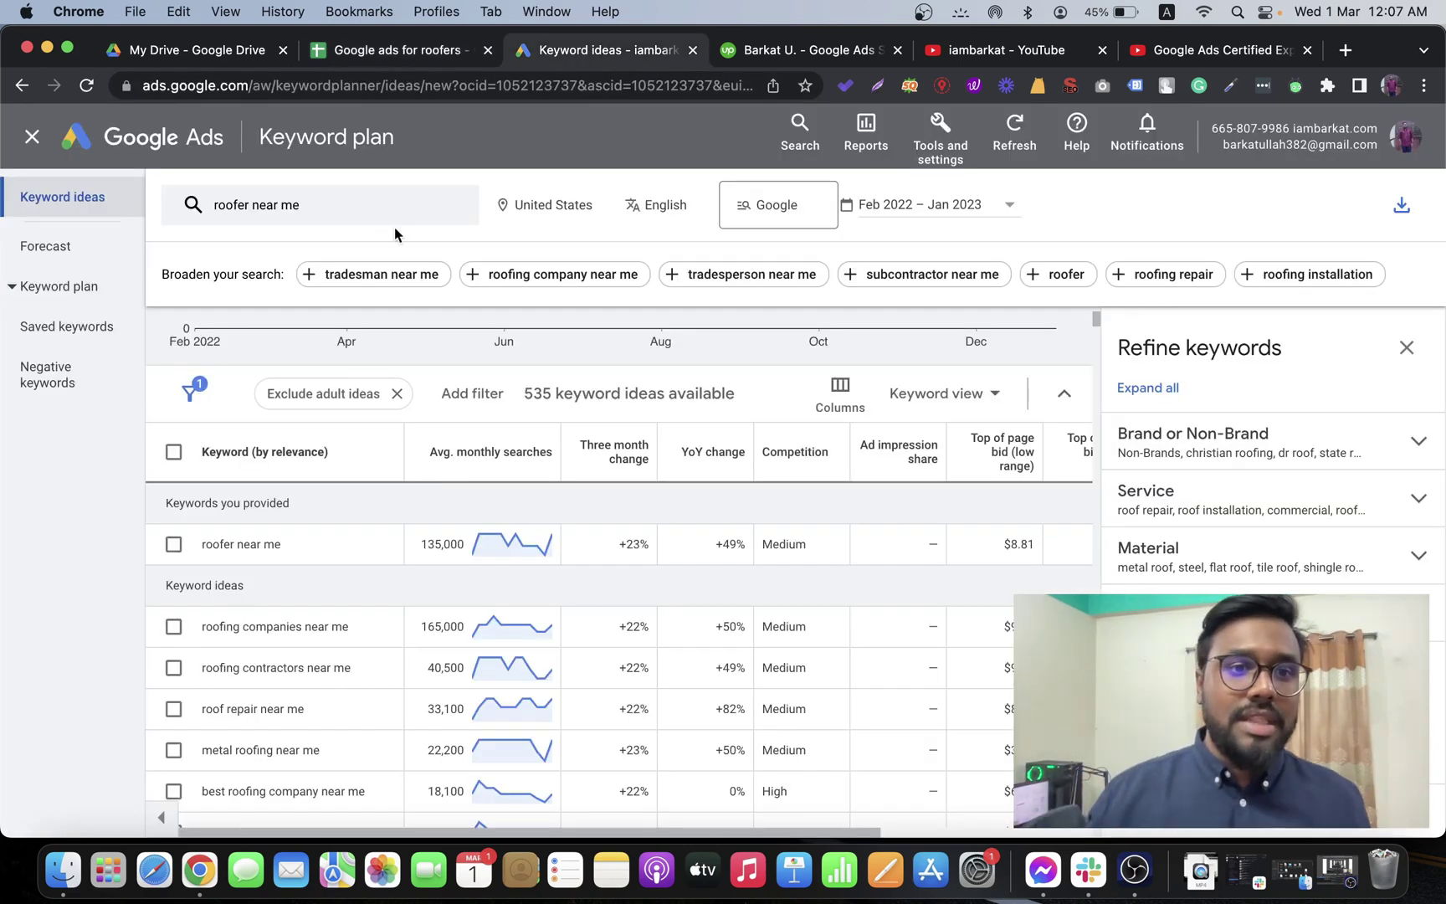
Replace the 'roofer near me' seed keyword with 'roof replacement', trimming 'services' from the pasted text.
left_click(361, 214)
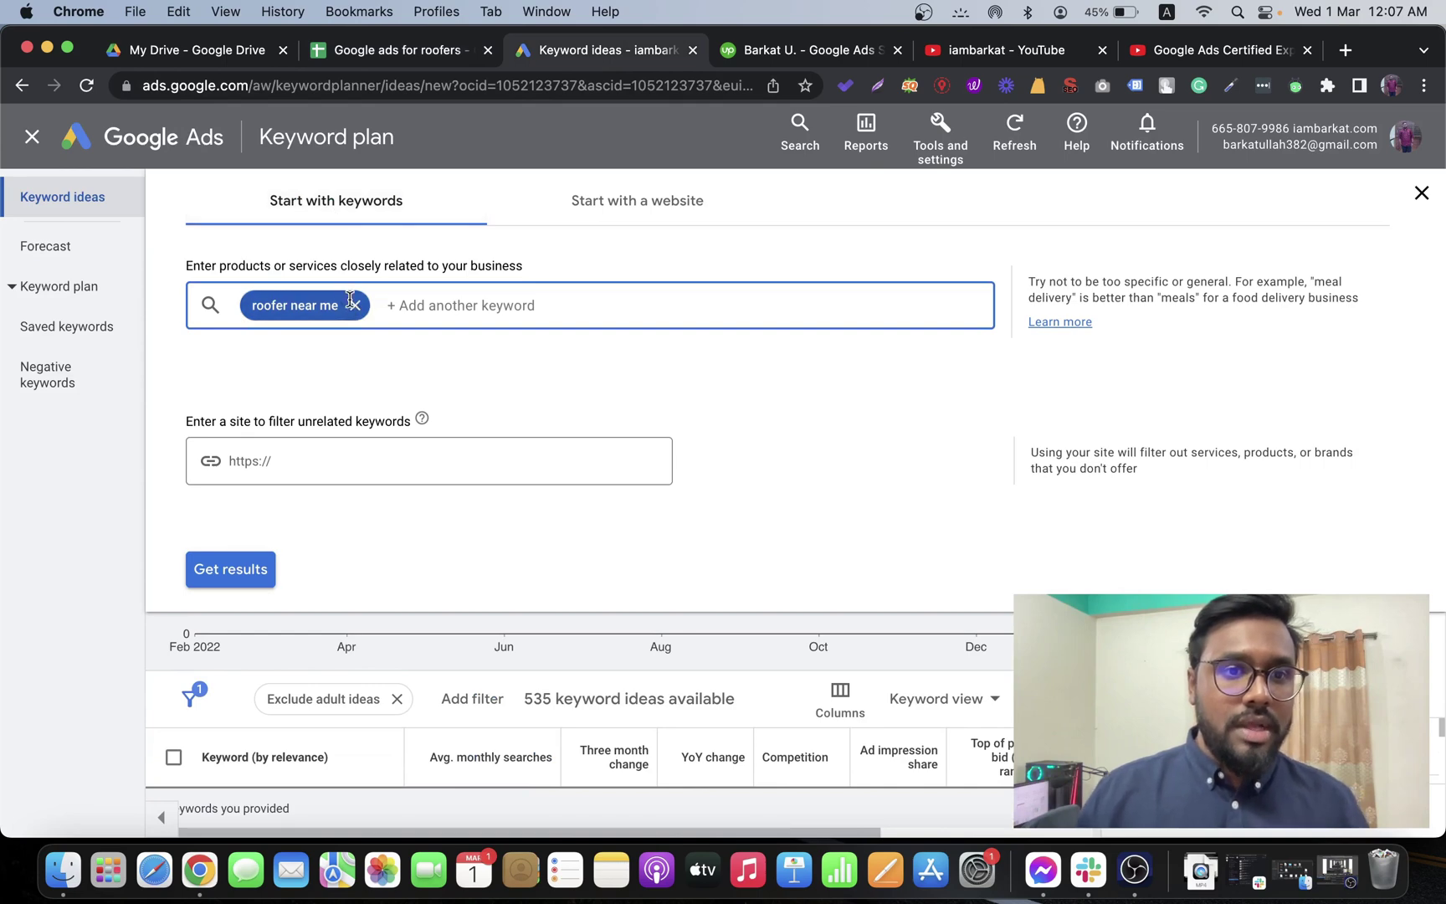
left_click(352, 303)
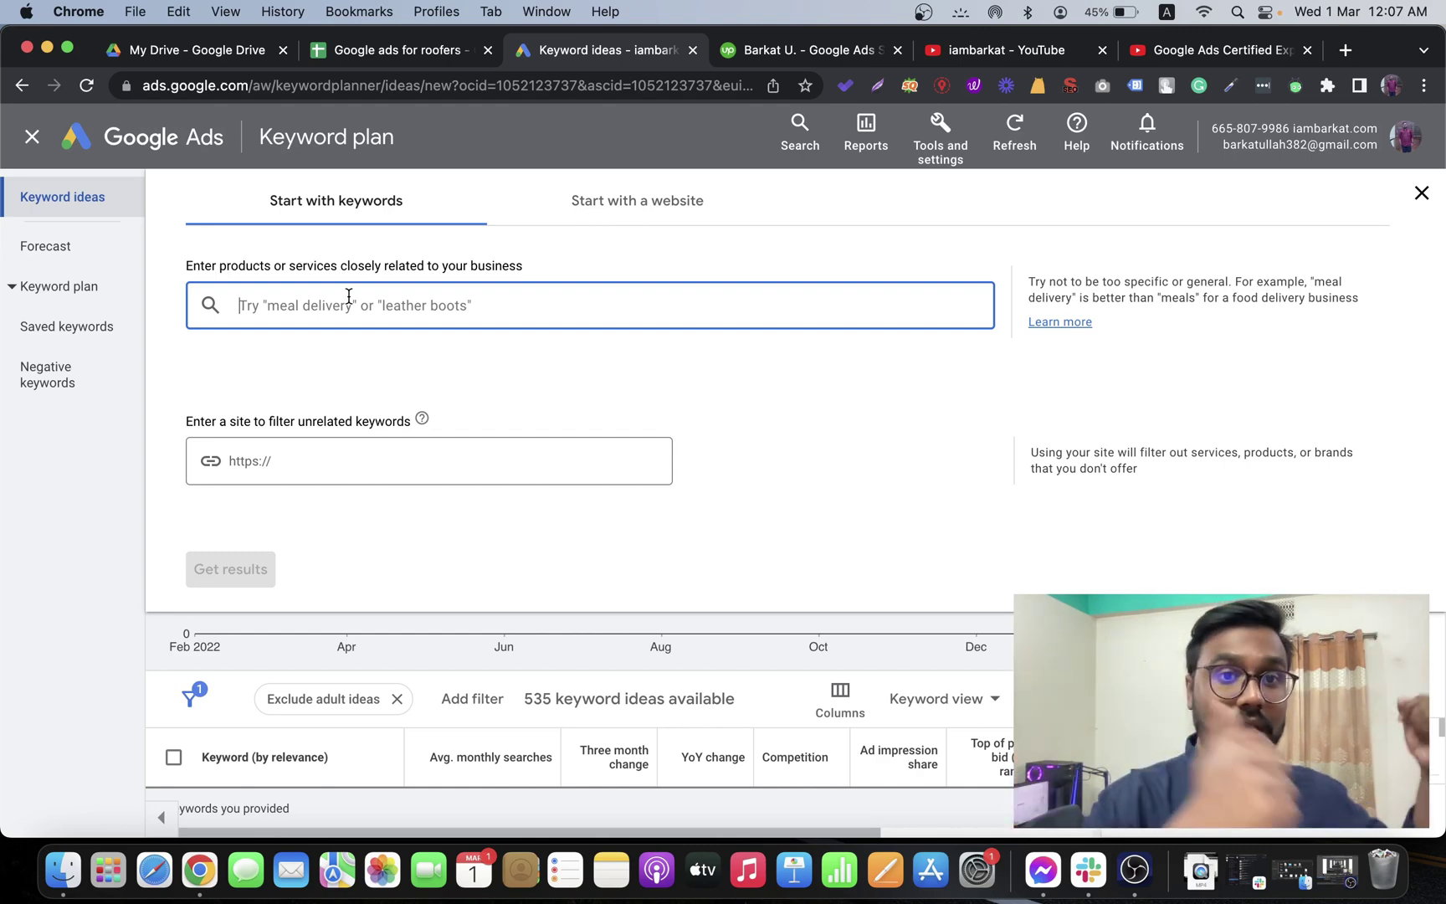
key("super+v")
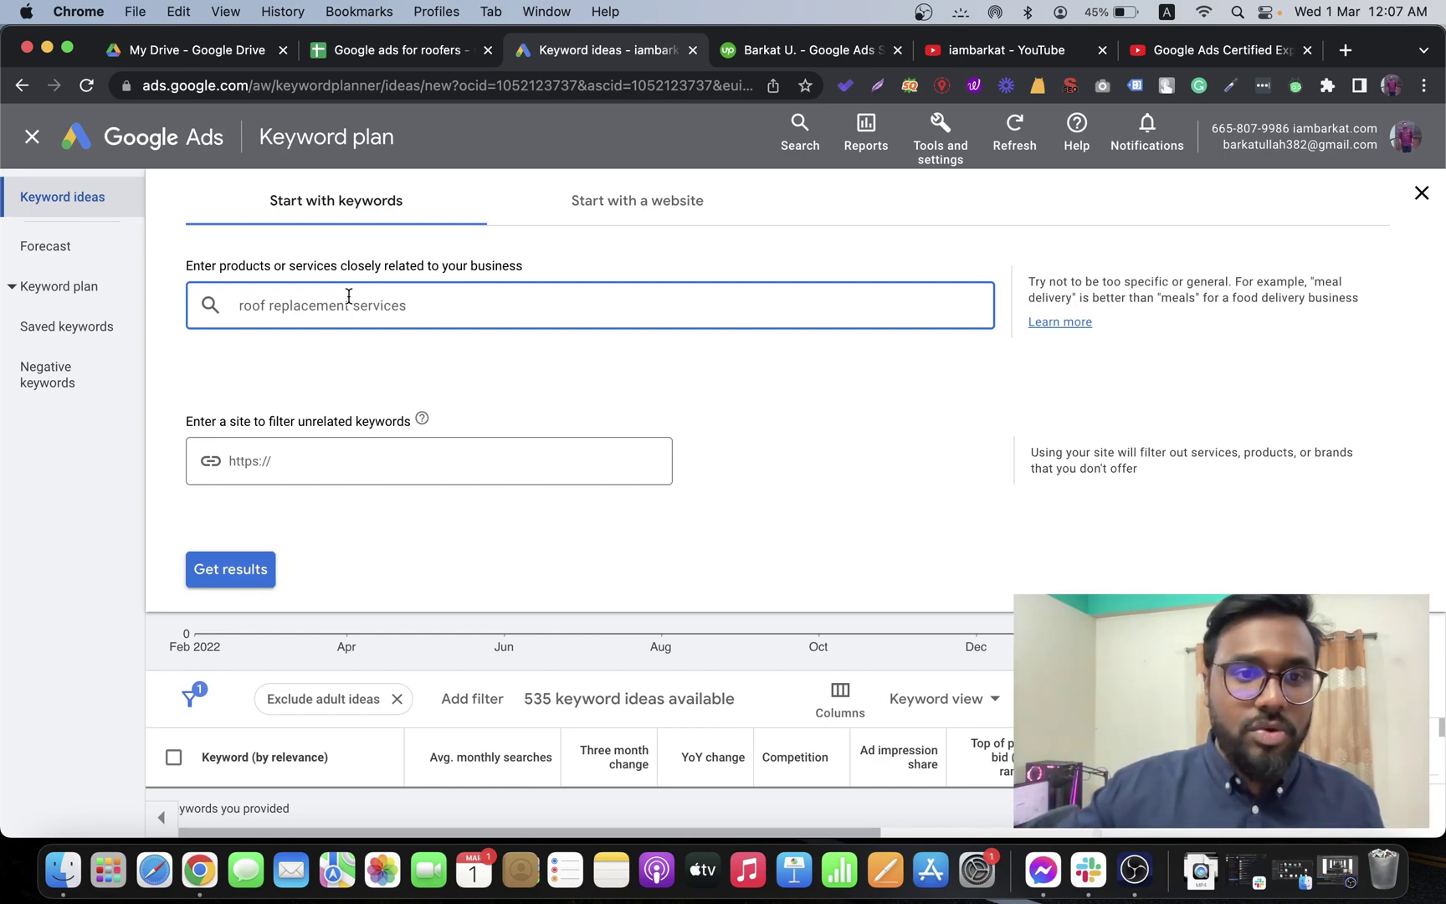
key("Return")
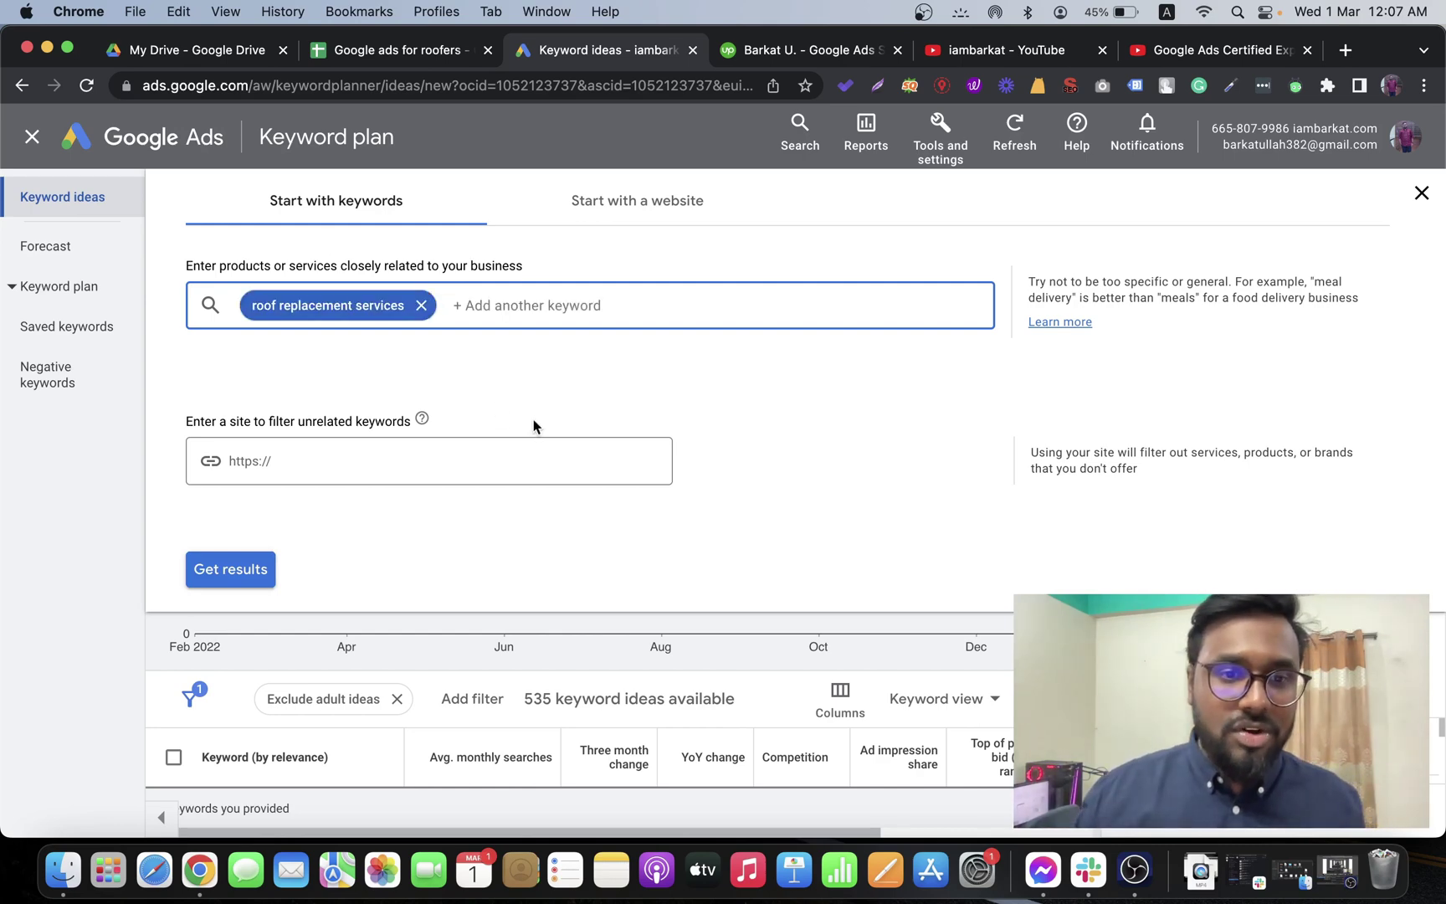
left_click(421, 305)
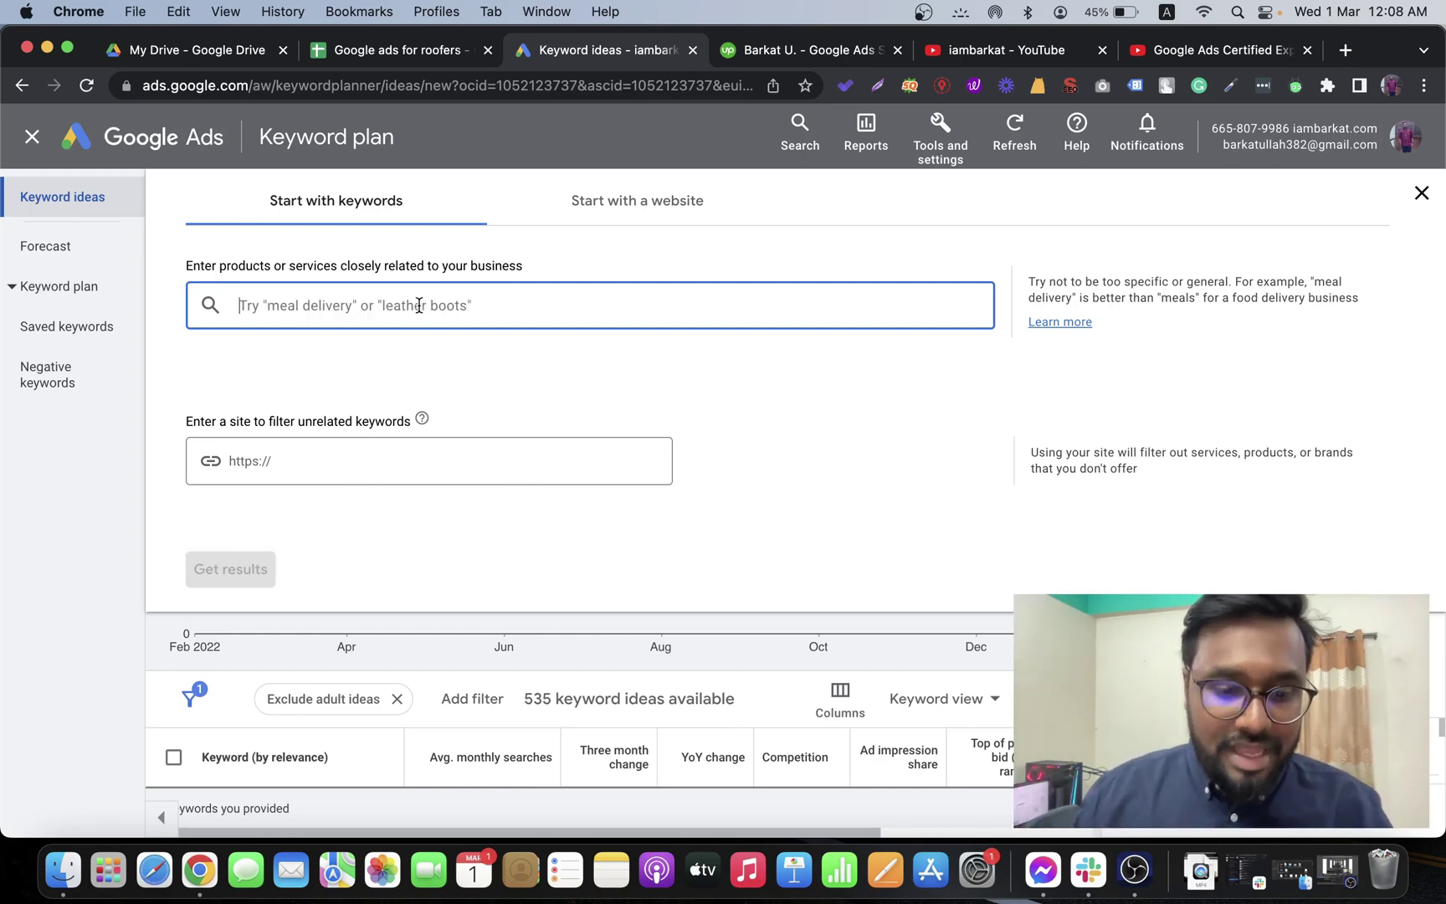
key("super+v")
key("BackSpace")
key("BackSpace")
key("BackSpace")
key("BackSpace")
key("BackSpace")
key("BackSpace")
key("BackSpace")
key("BackSpace")
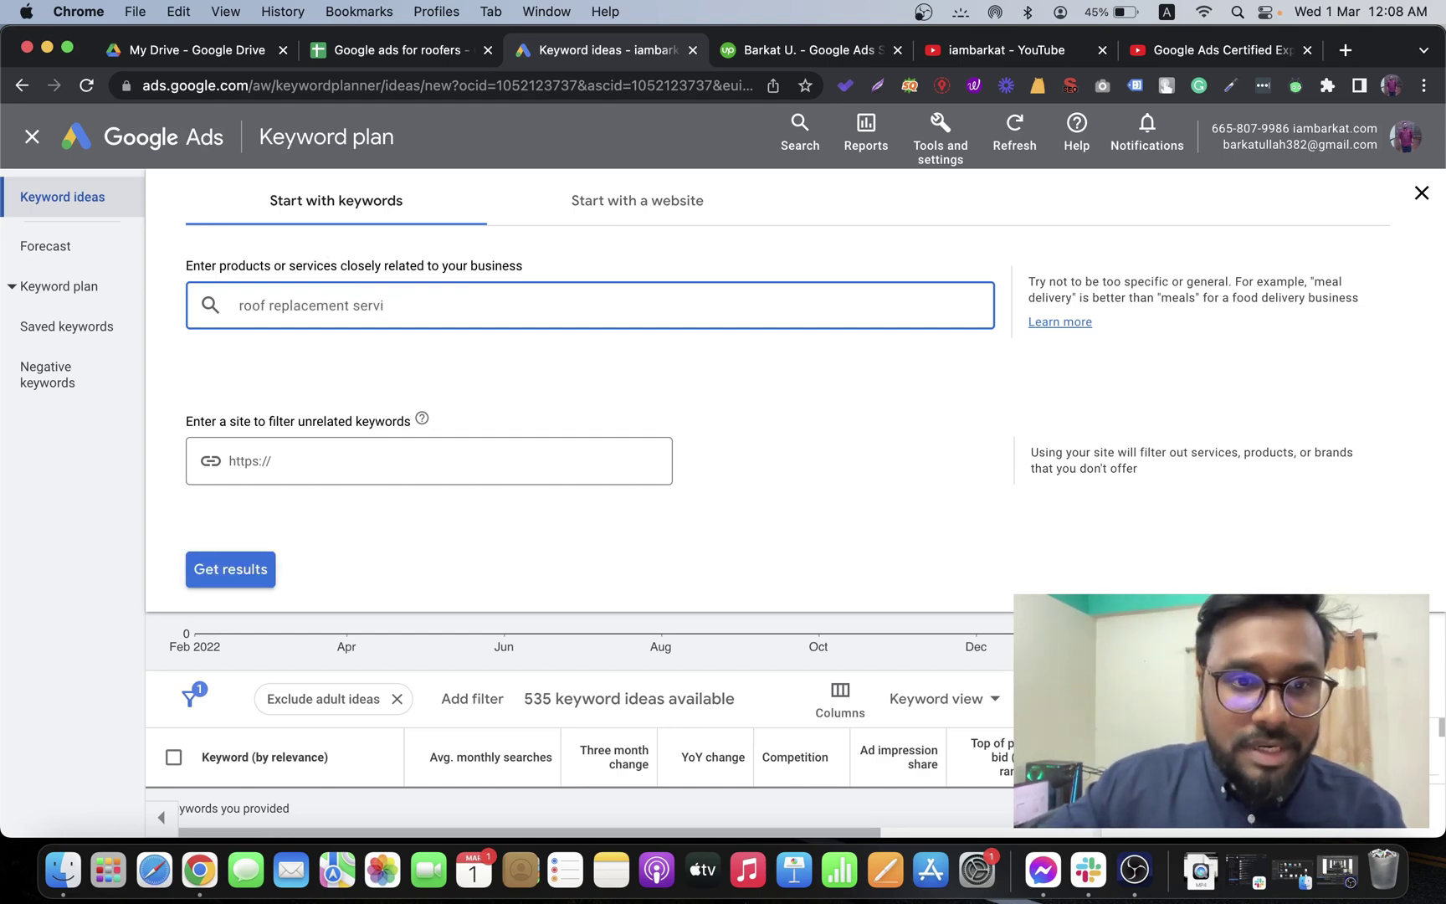
key("BackSpace")
key("BackSpace")
key("Return")
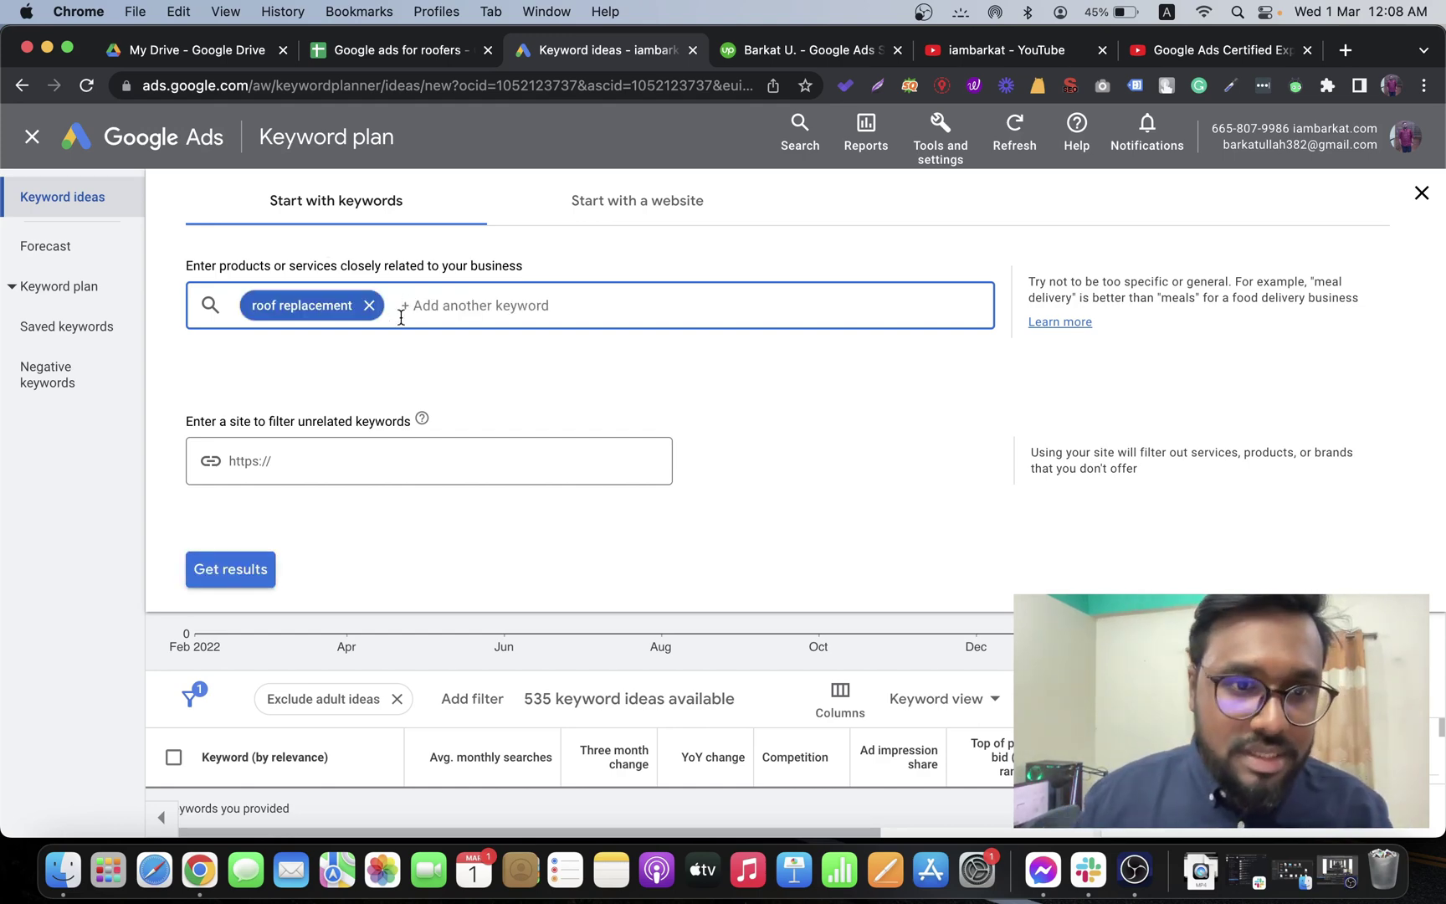
Get the 520 keyword ideas for 'roof replacement' and start adding a filter.
left_click(221, 576)
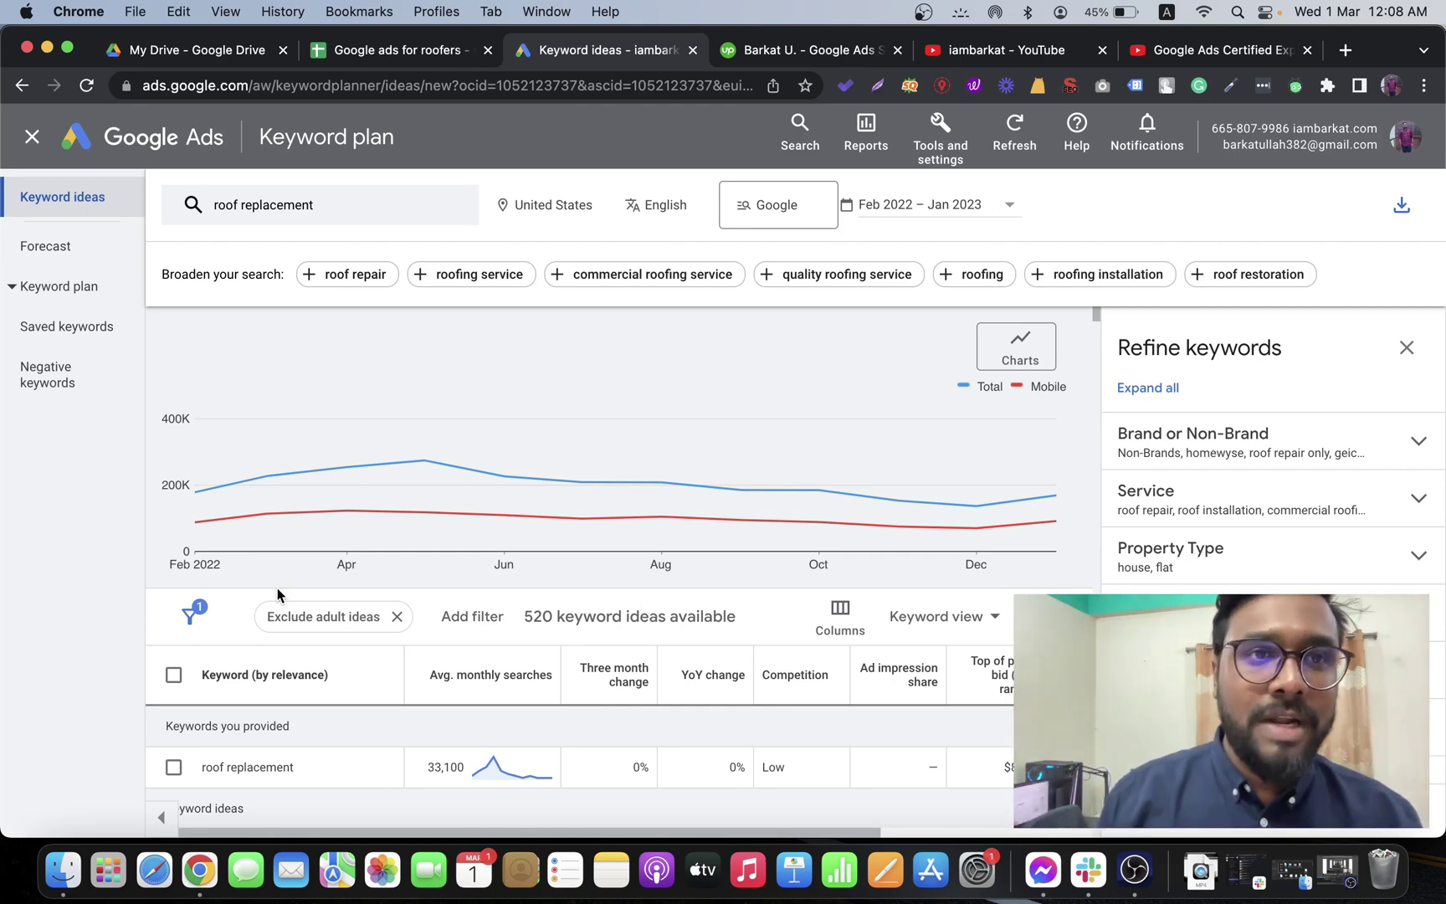
left_click(444, 617)
Apply a Keyword filter 'contains replacement' with Text Match to the ideas.
left_click(504, 303)
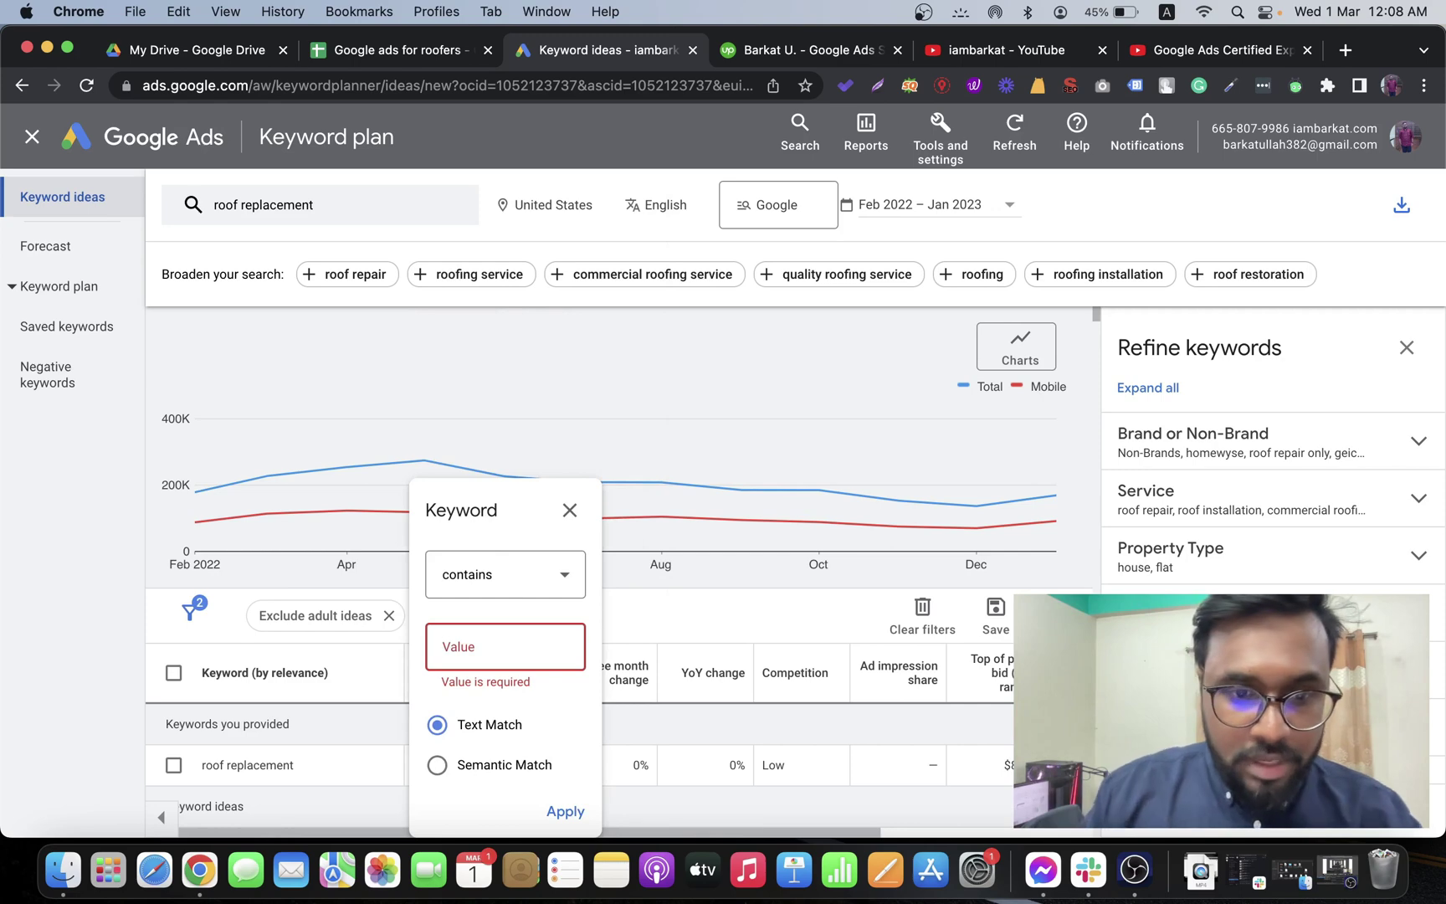
type("roof replacement services")
key("Up")
key("Left")
key("Left")
key("Left")
key("Left")
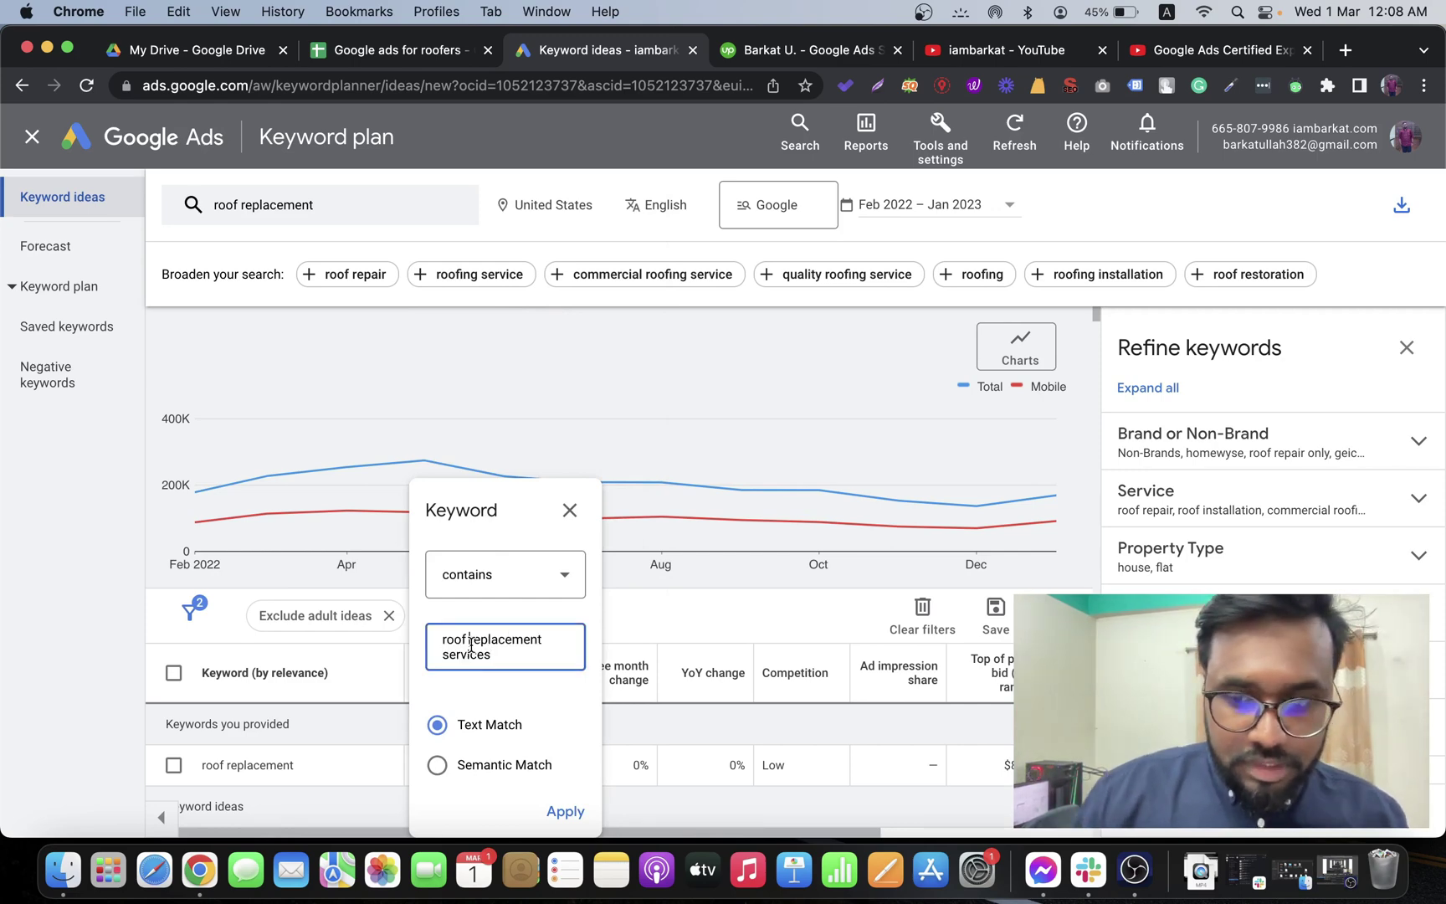
key("BackSpace")
key("BackSpace")
key("BackSpace")
key("BackSpace")
key("BackSpace")
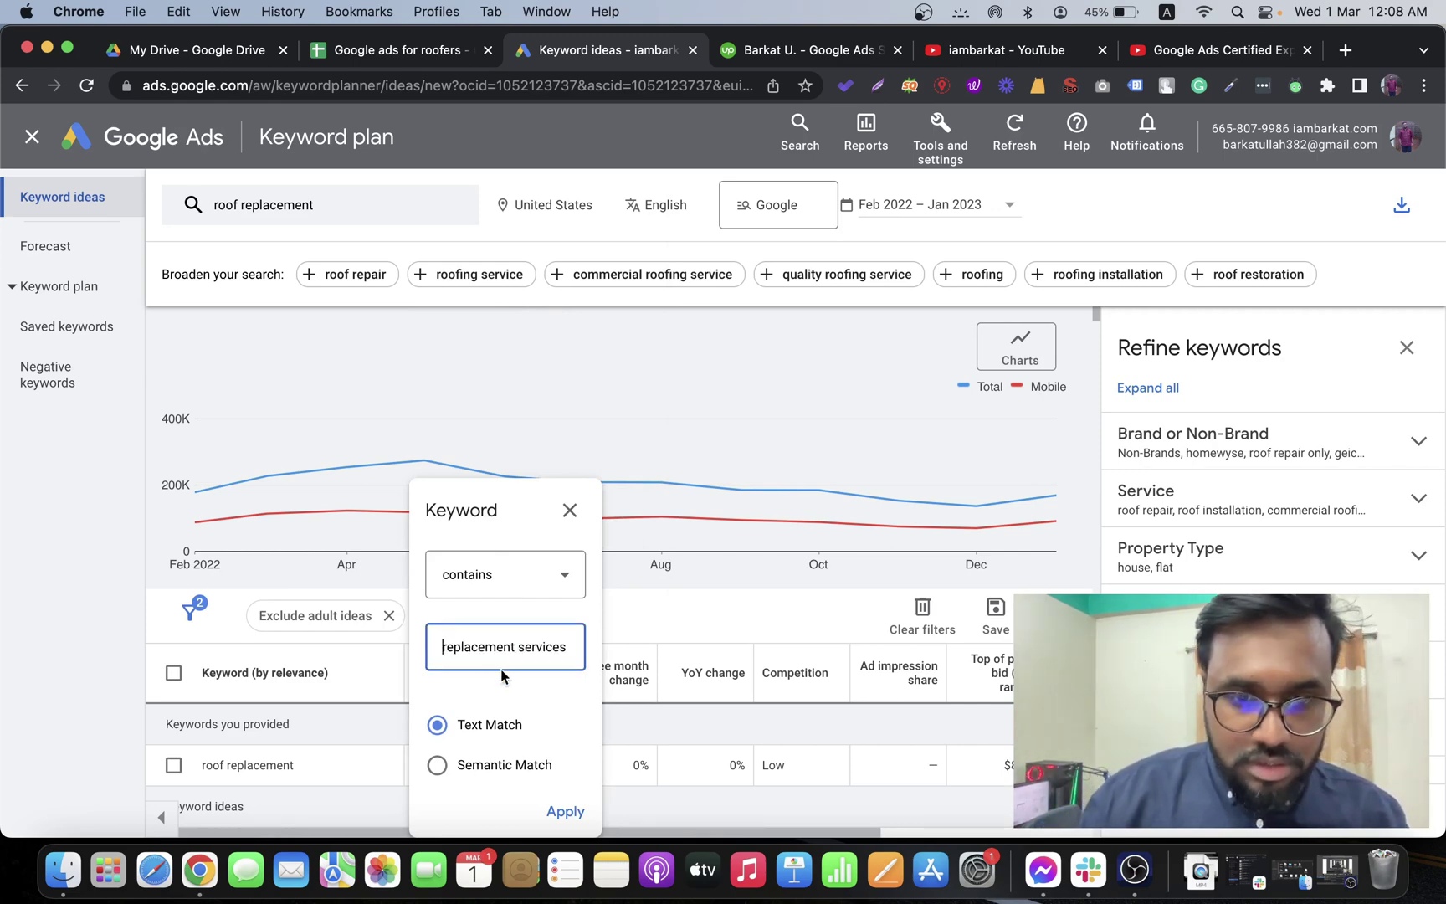
left_click(565, 646)
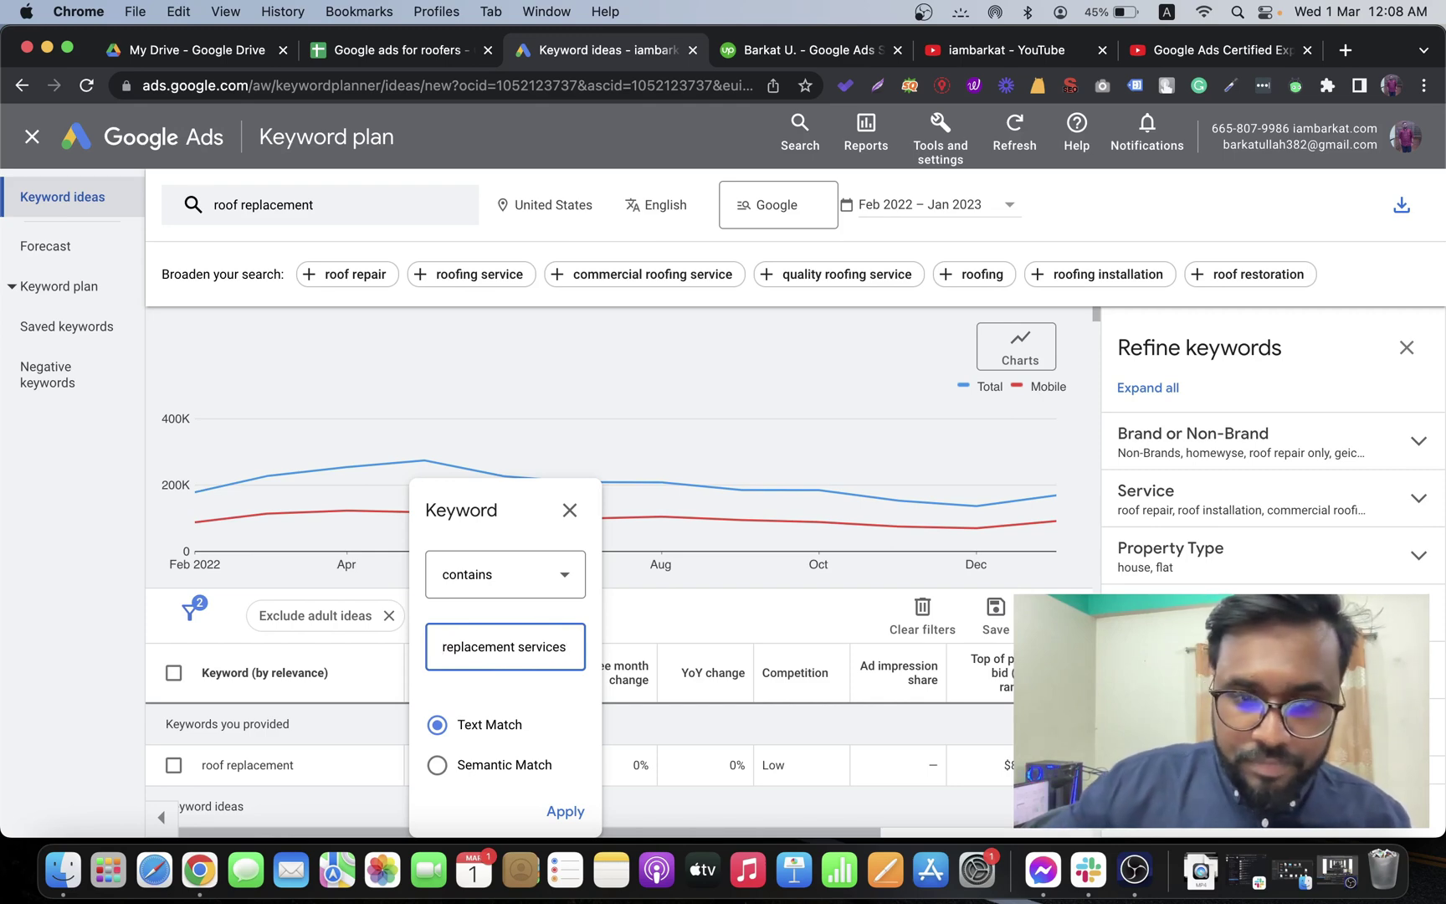
key("BackSpace")
key("BackSpace")
key("BackSpace")
key("BackSpace")
key("BackSpace")
key("BackSpace")
key("BackSpace")
key("BackSpace")
key("BackSpace")
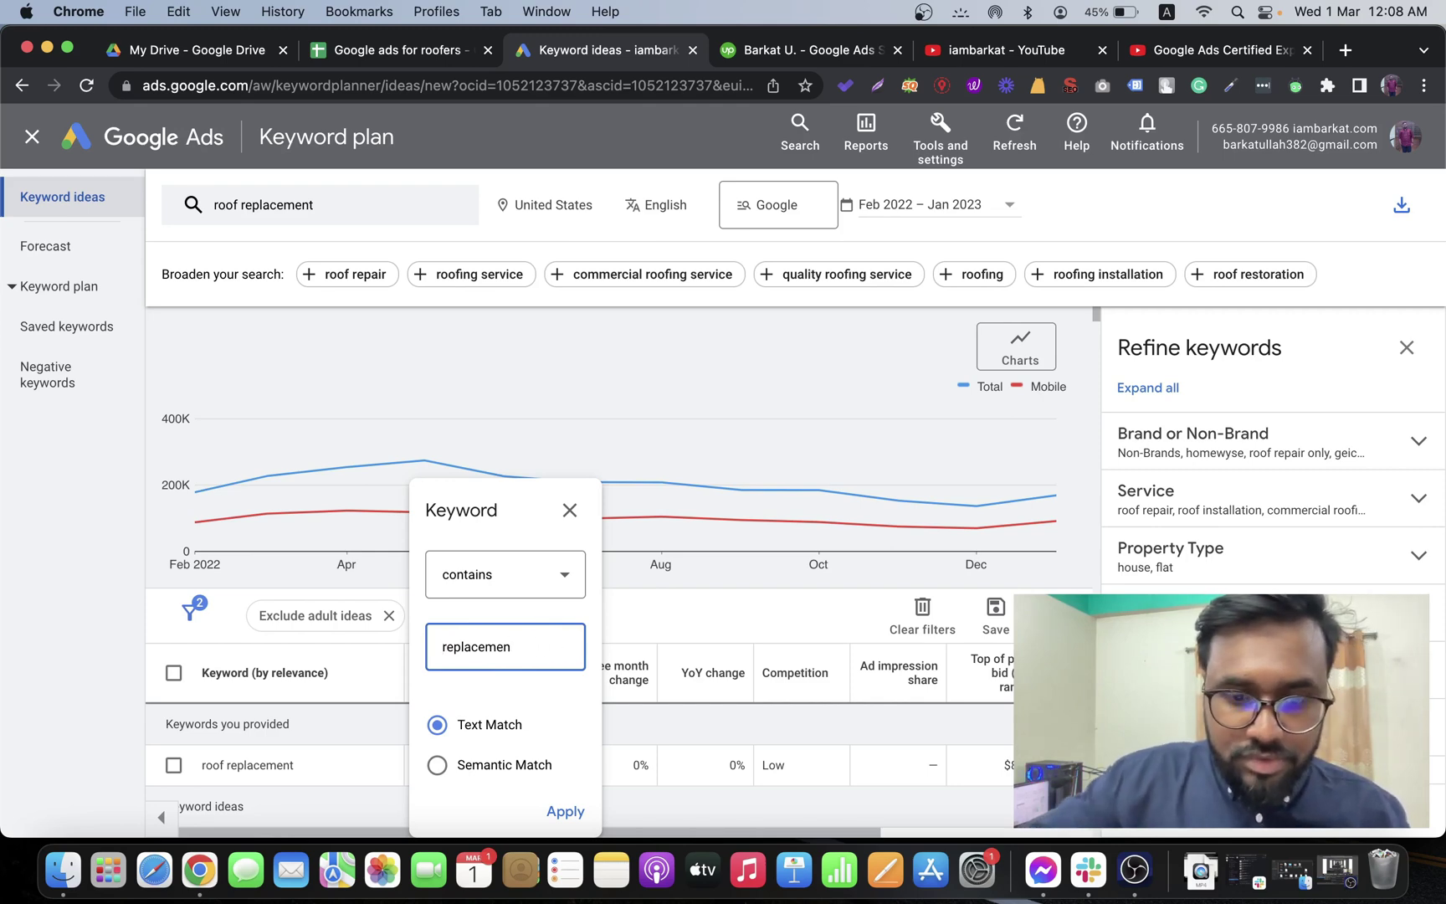
left_click(551, 822)
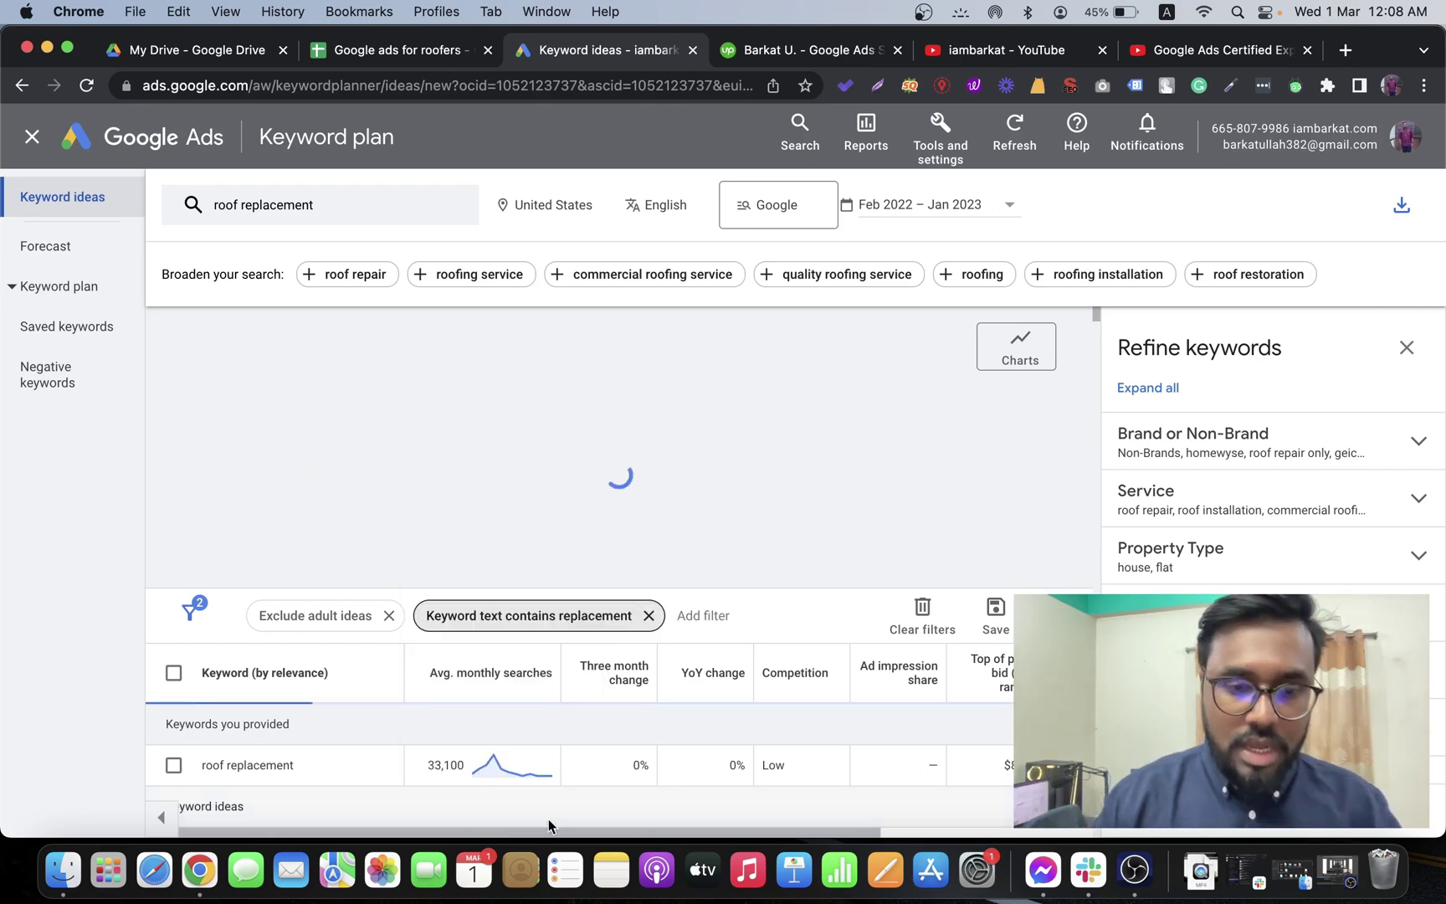
Sort ideas by Avg. monthly searches descending, review the list, and return to the spreadsheet.
scroll(548, 826, "down", 5)
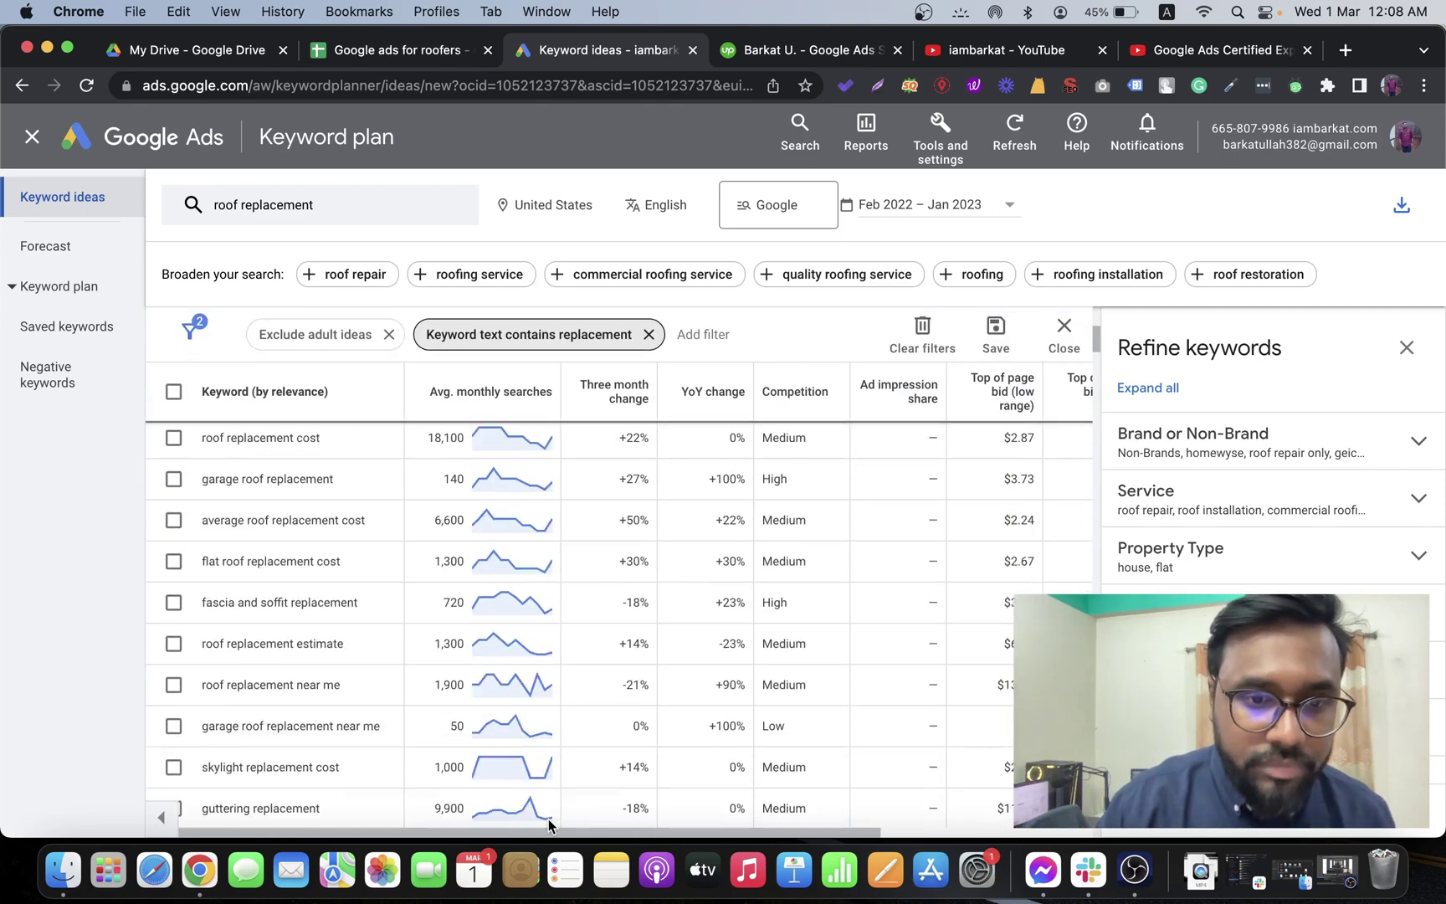
left_click(433, 387)
scroll(327, 561, "up", 3)
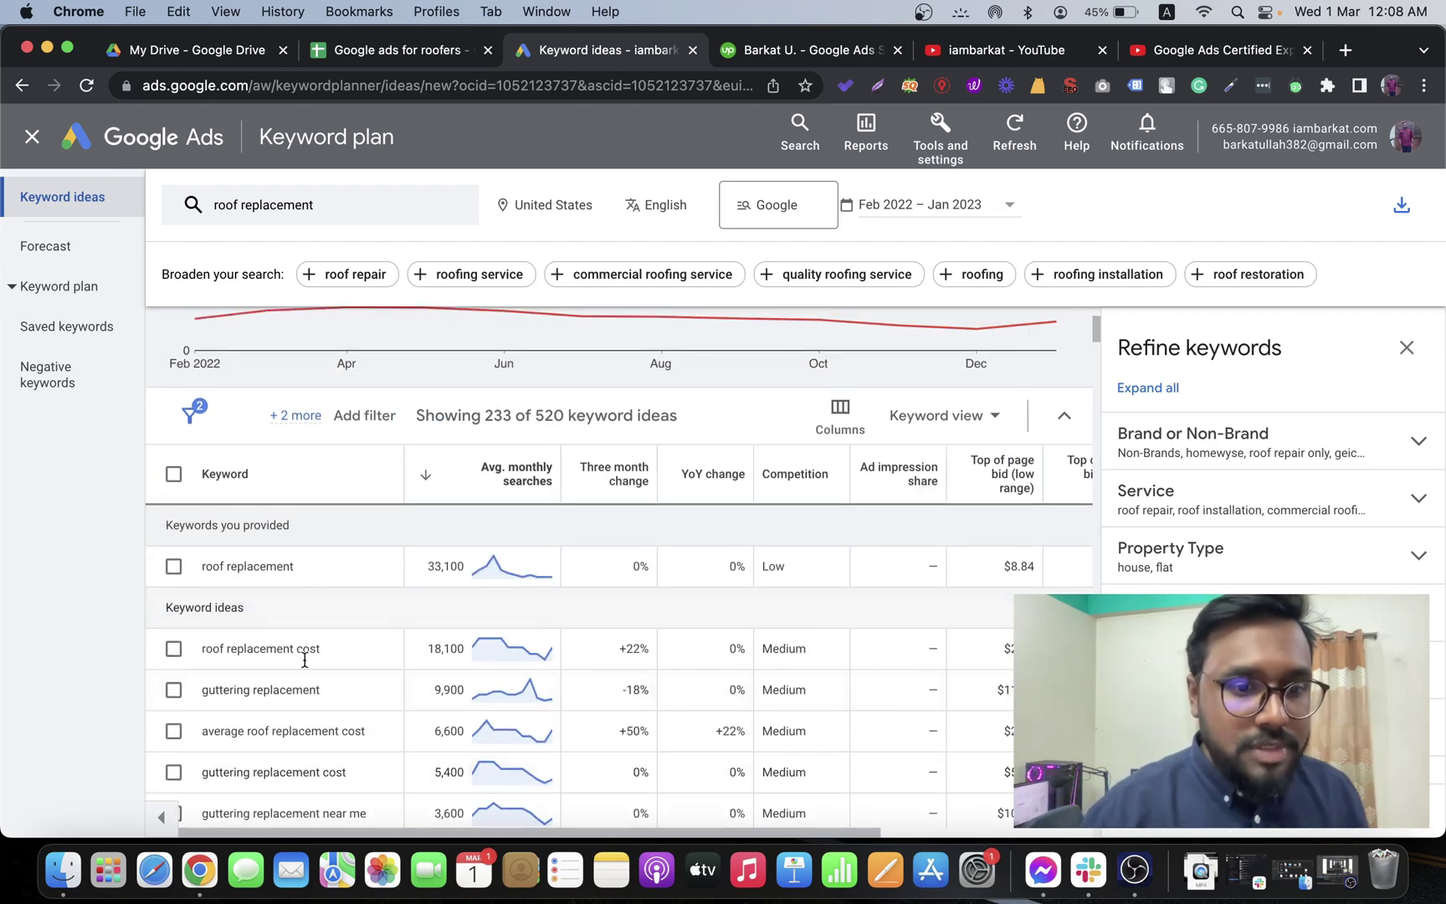
scroll(303, 685, "down", 2)
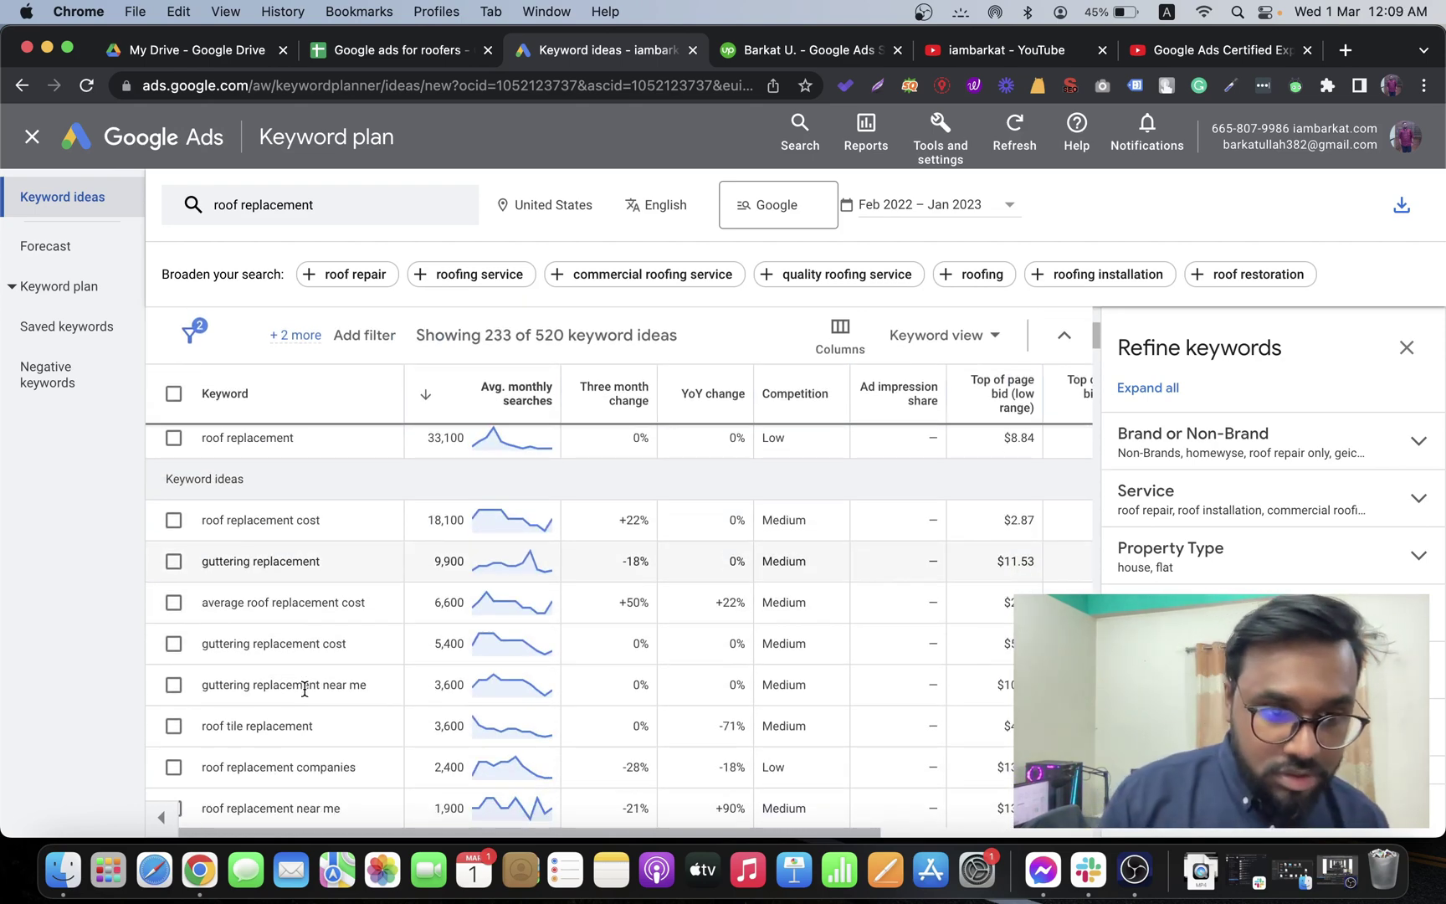
scroll(304, 688, "down", 3)
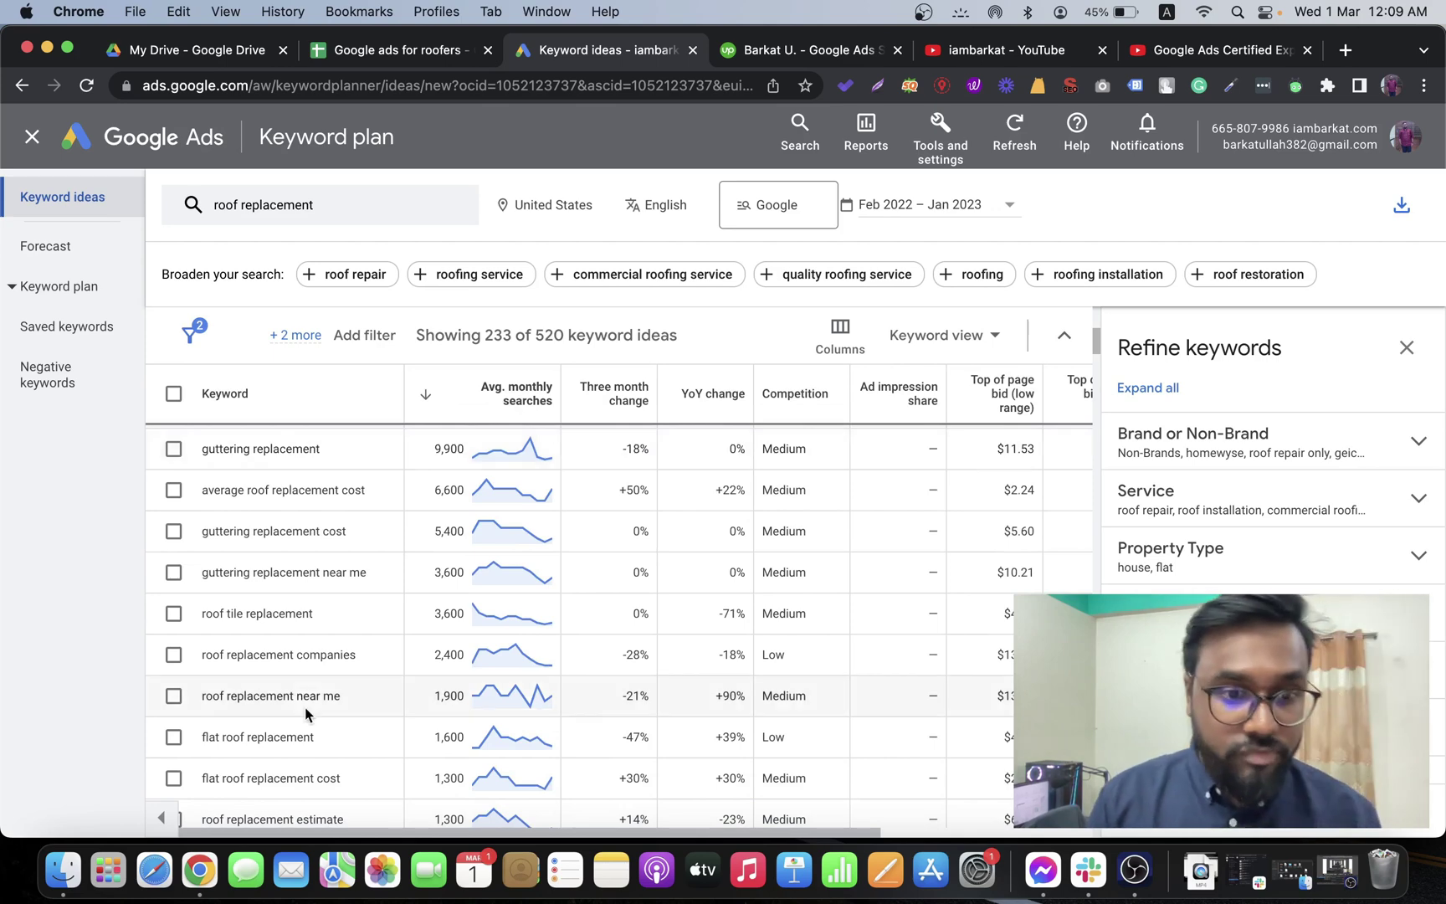
scroll(306, 713, "down", 3)
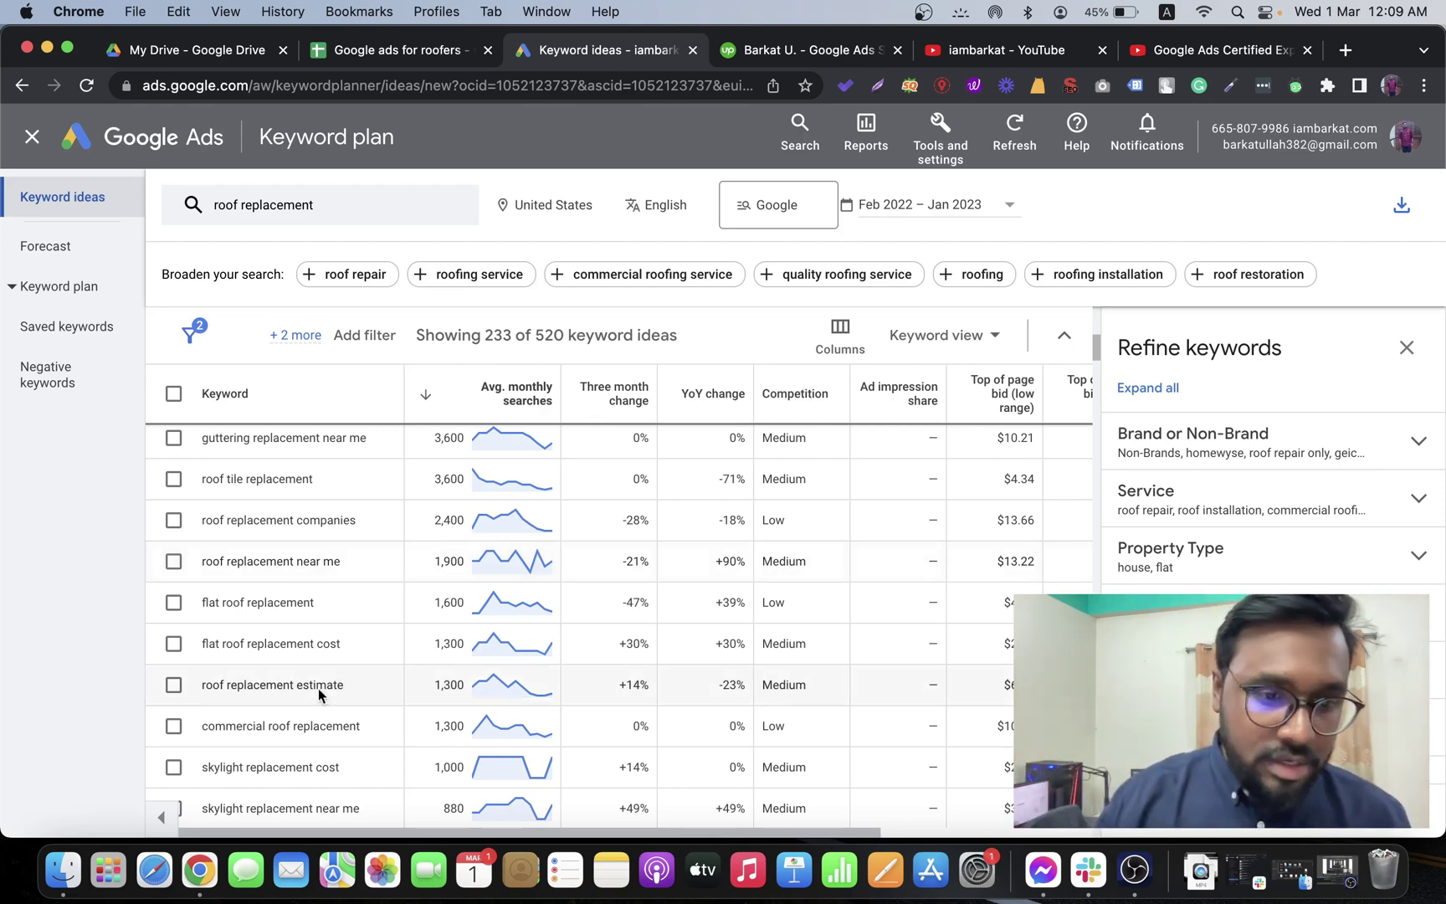
scroll(322, 688, "down", 1)
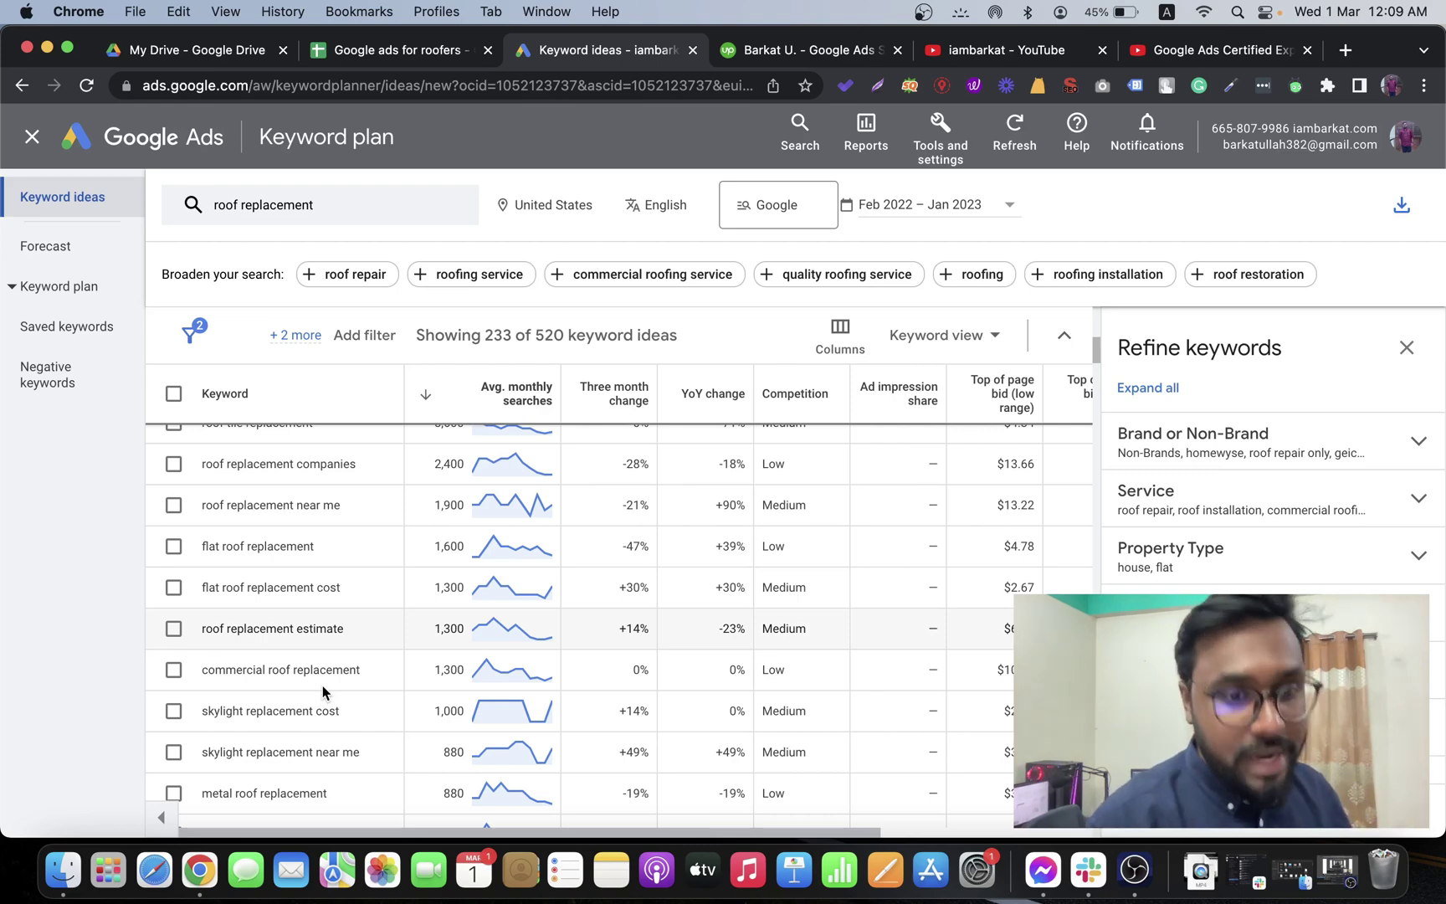
key("ctrl+shift+Tab")
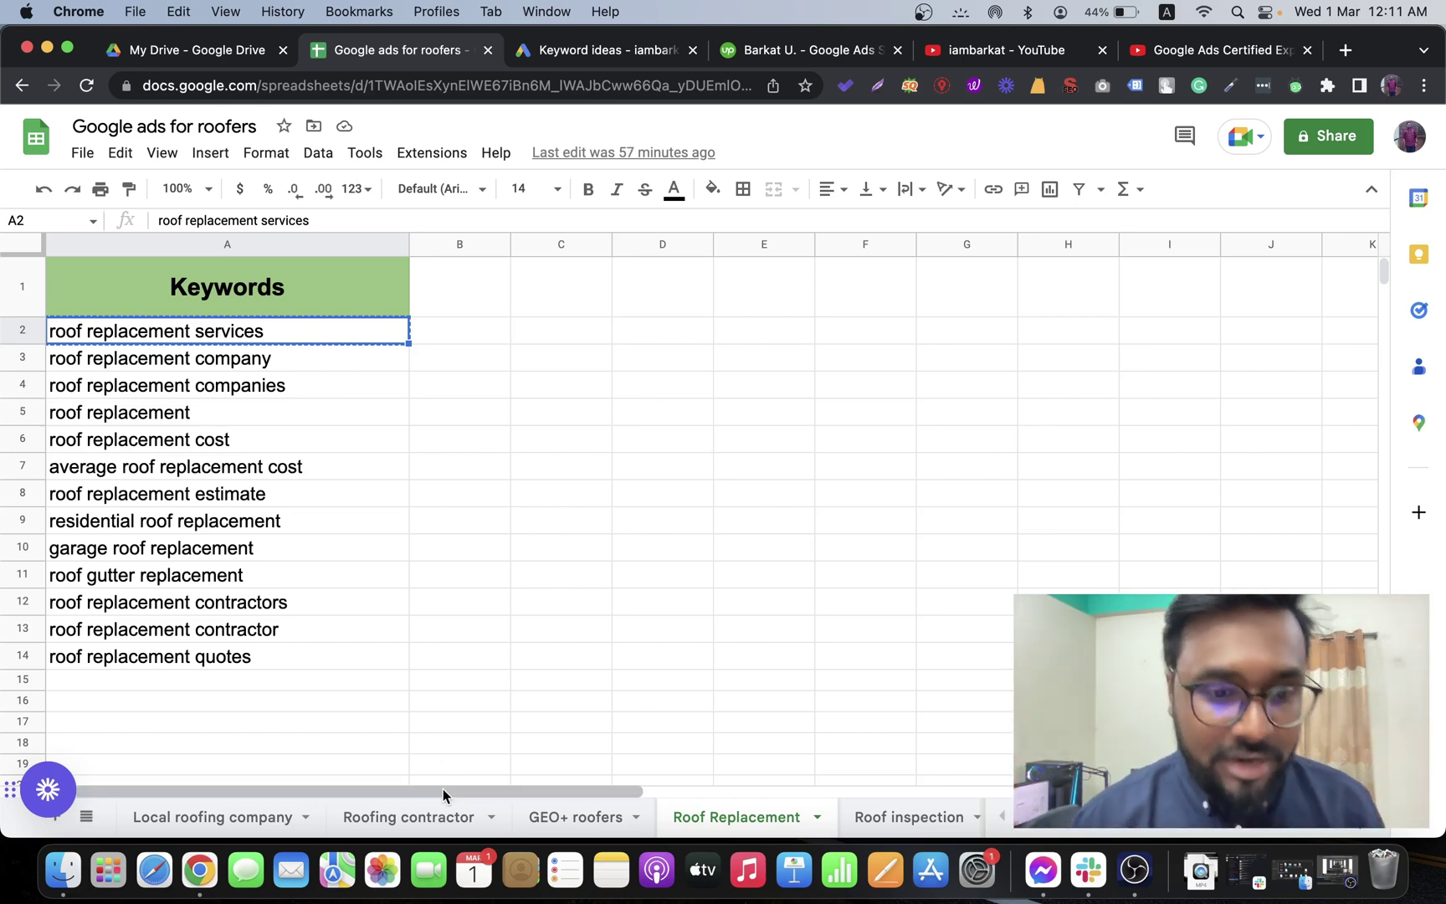
Open the Roofing contractor sheet and browse on to the Roof inspection sheet.
left_click(434, 820)
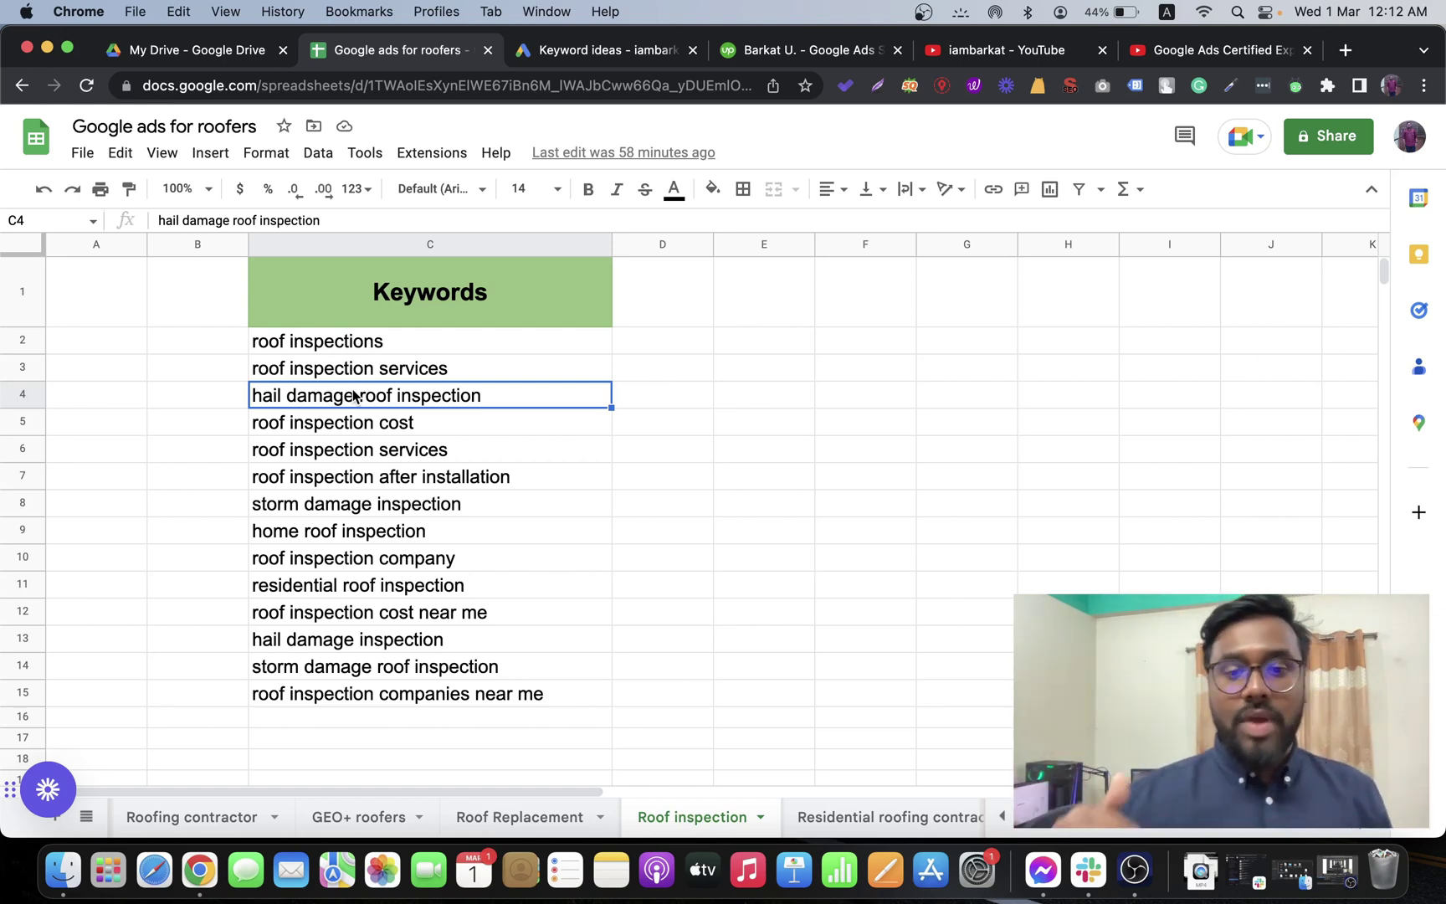
Switch back to the Keyword ideas tab with the sorted 'roof replacement' ideas.
left_click(602, 52)
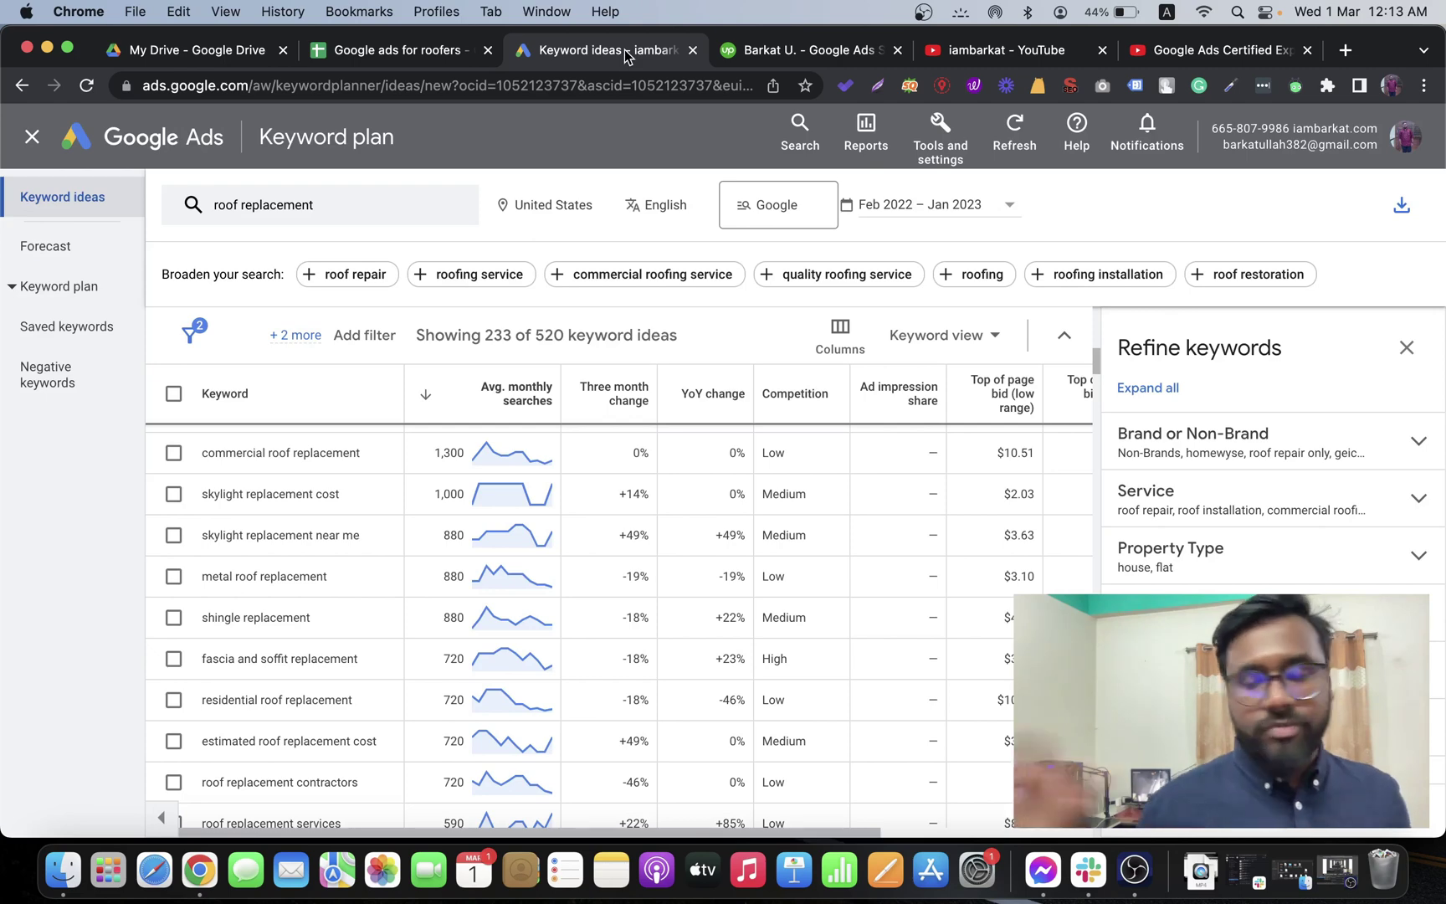
Return to the 'Google ads for roofers' spreadsheet on its Residential roofing contractor sheet.
key("ctrl+shift+Tab")
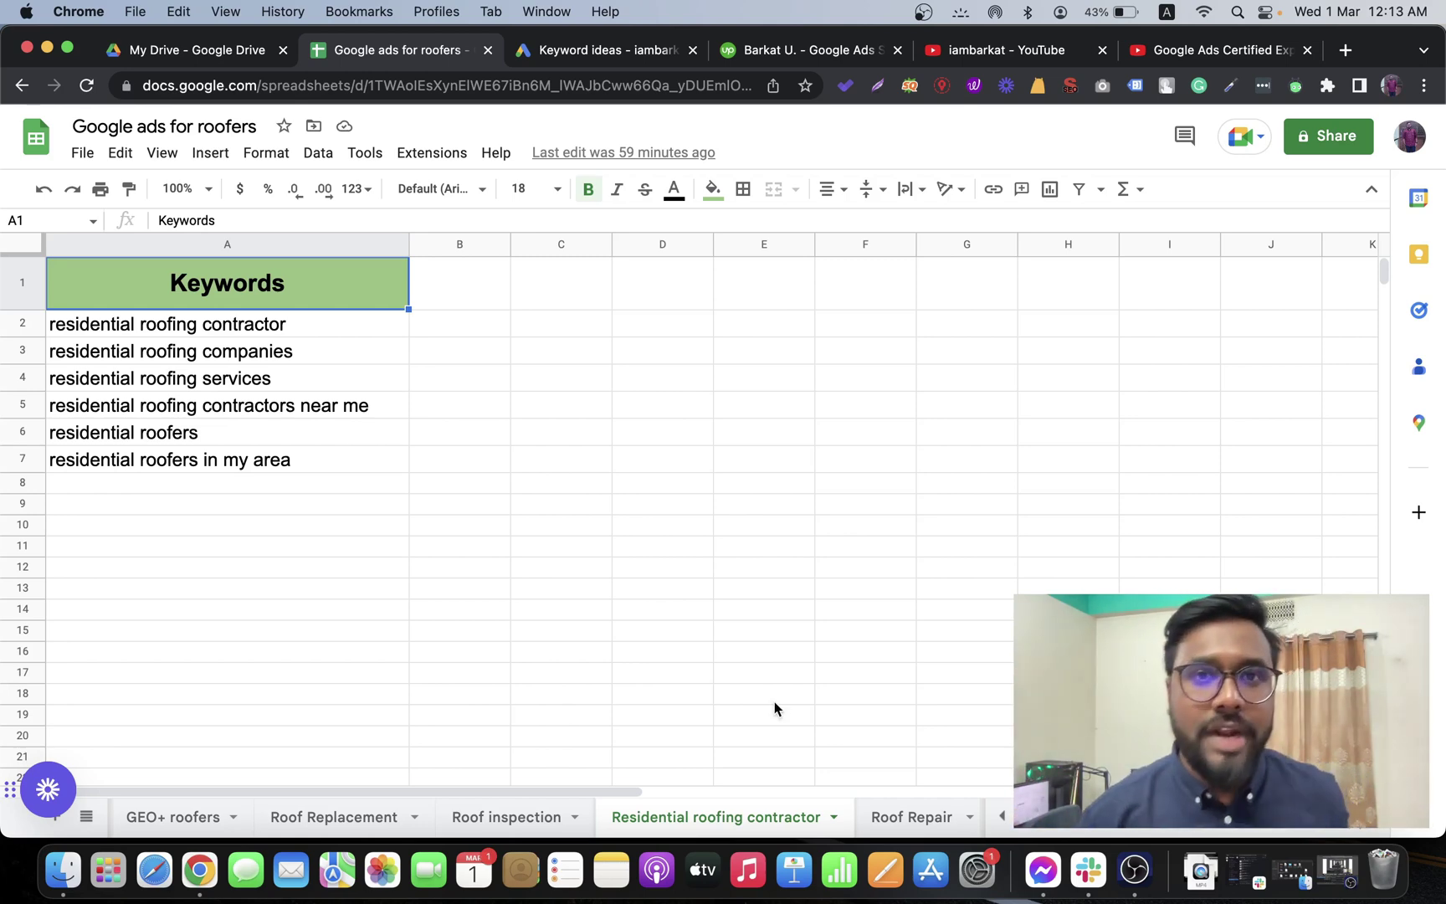
Review the Roof Repair and Roof installation sheets, then show the 15-keyword Near me sheet.
left_click(912, 817)
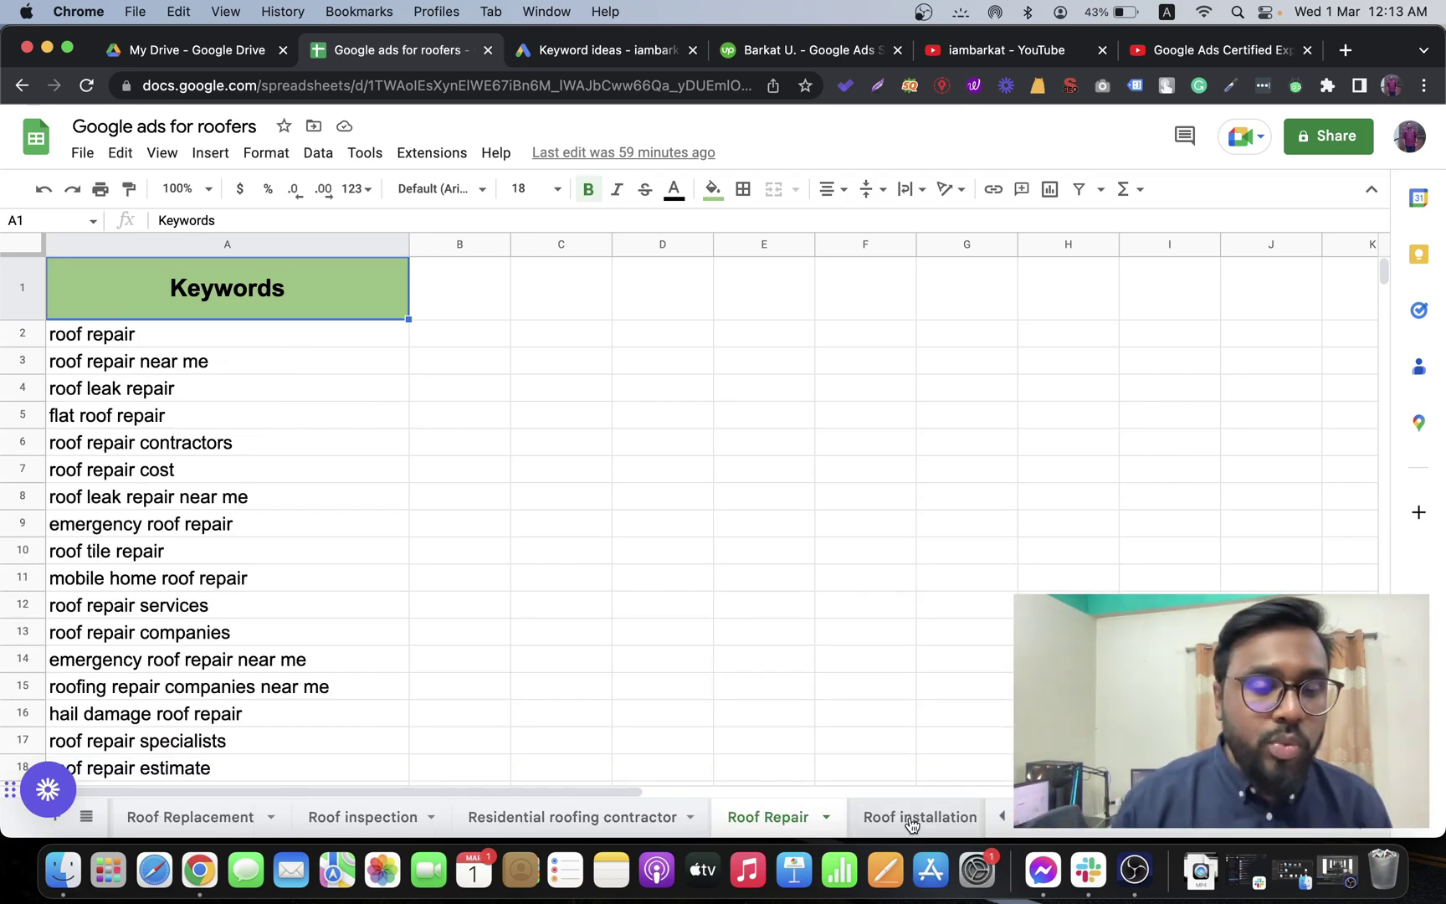
scroll(255, 596, "down", 2)
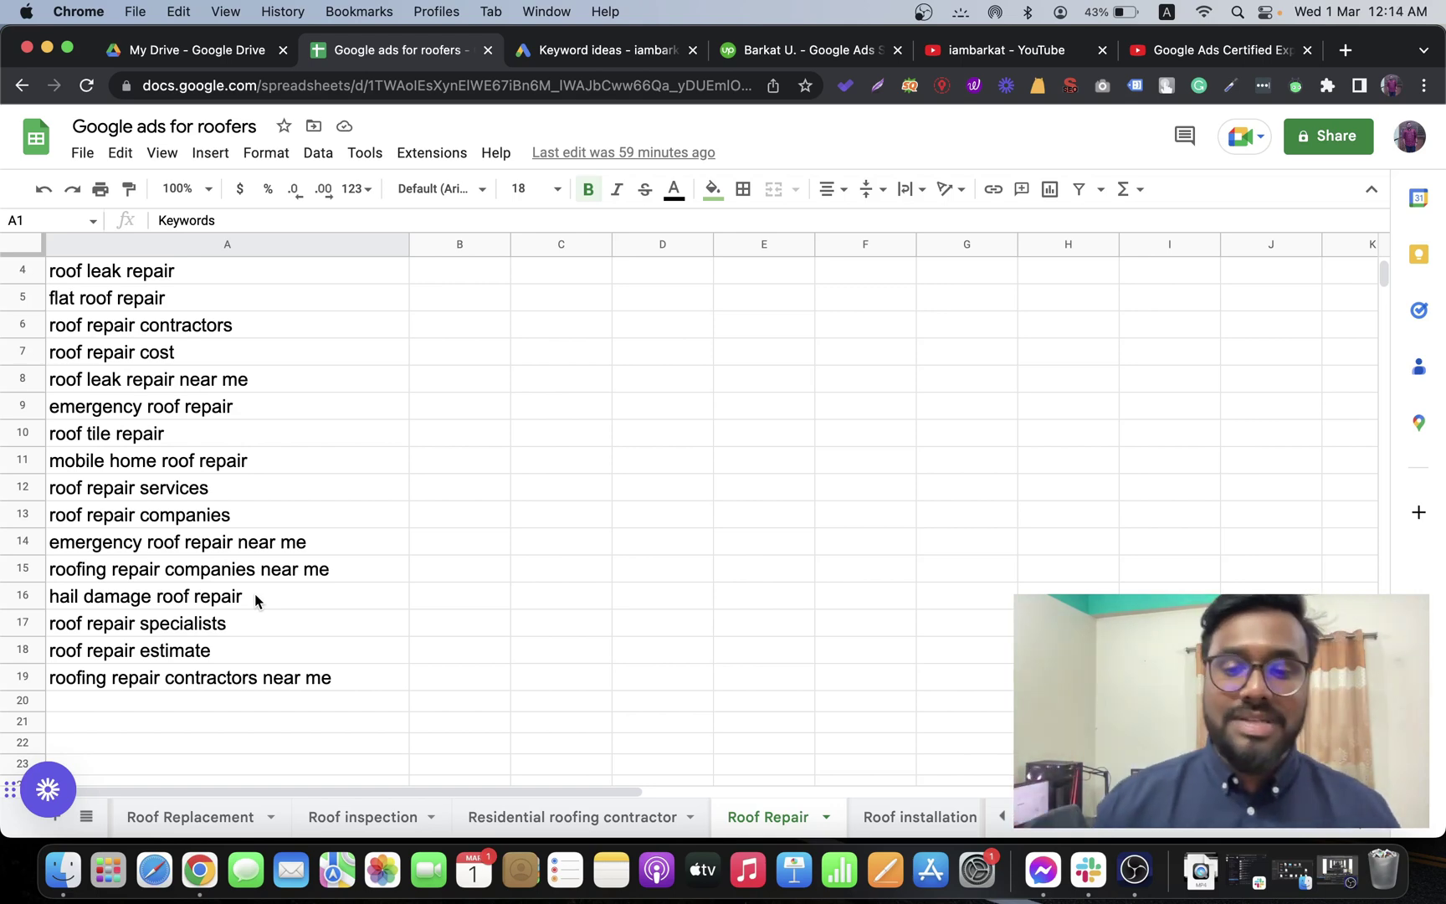
left_click(886, 816)
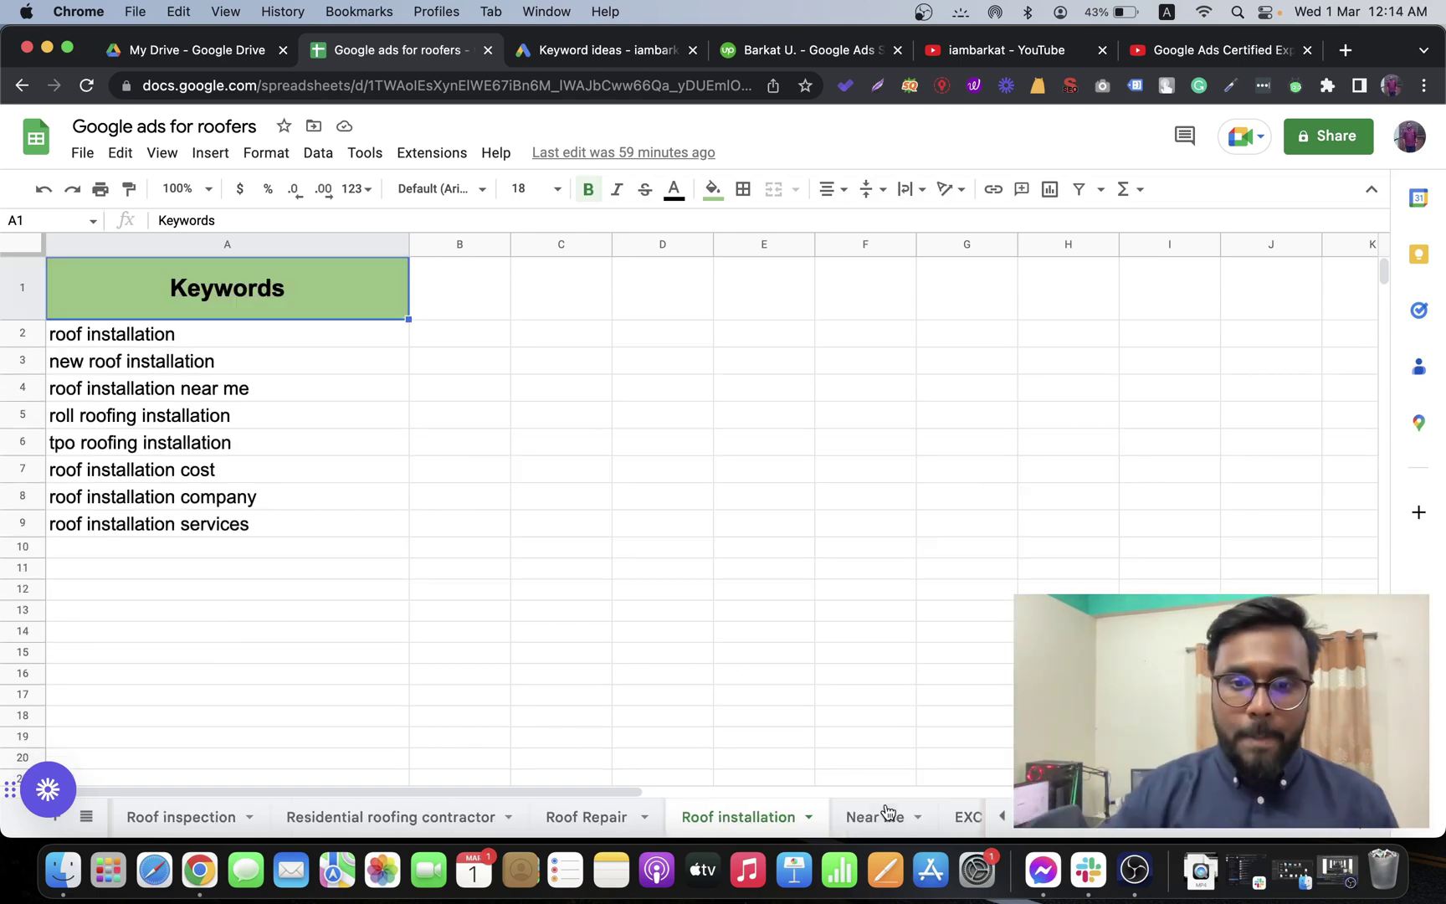
left_click(875, 816)
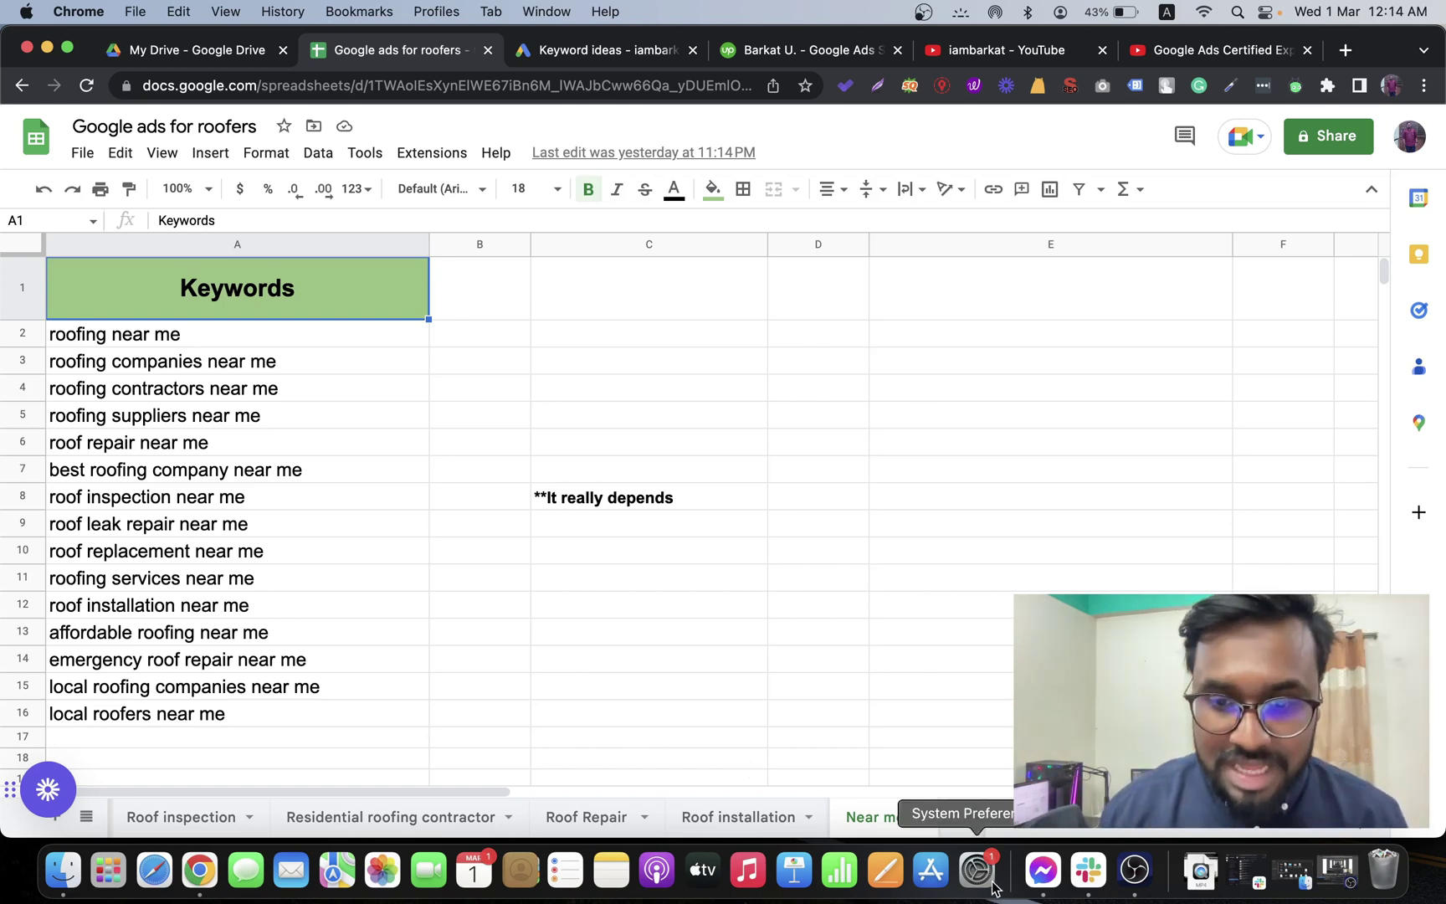
Show the EXCLUDE sheet with its 'Exclude all competitiors' and 'Ask your clients' notes.
left_click(967, 817)
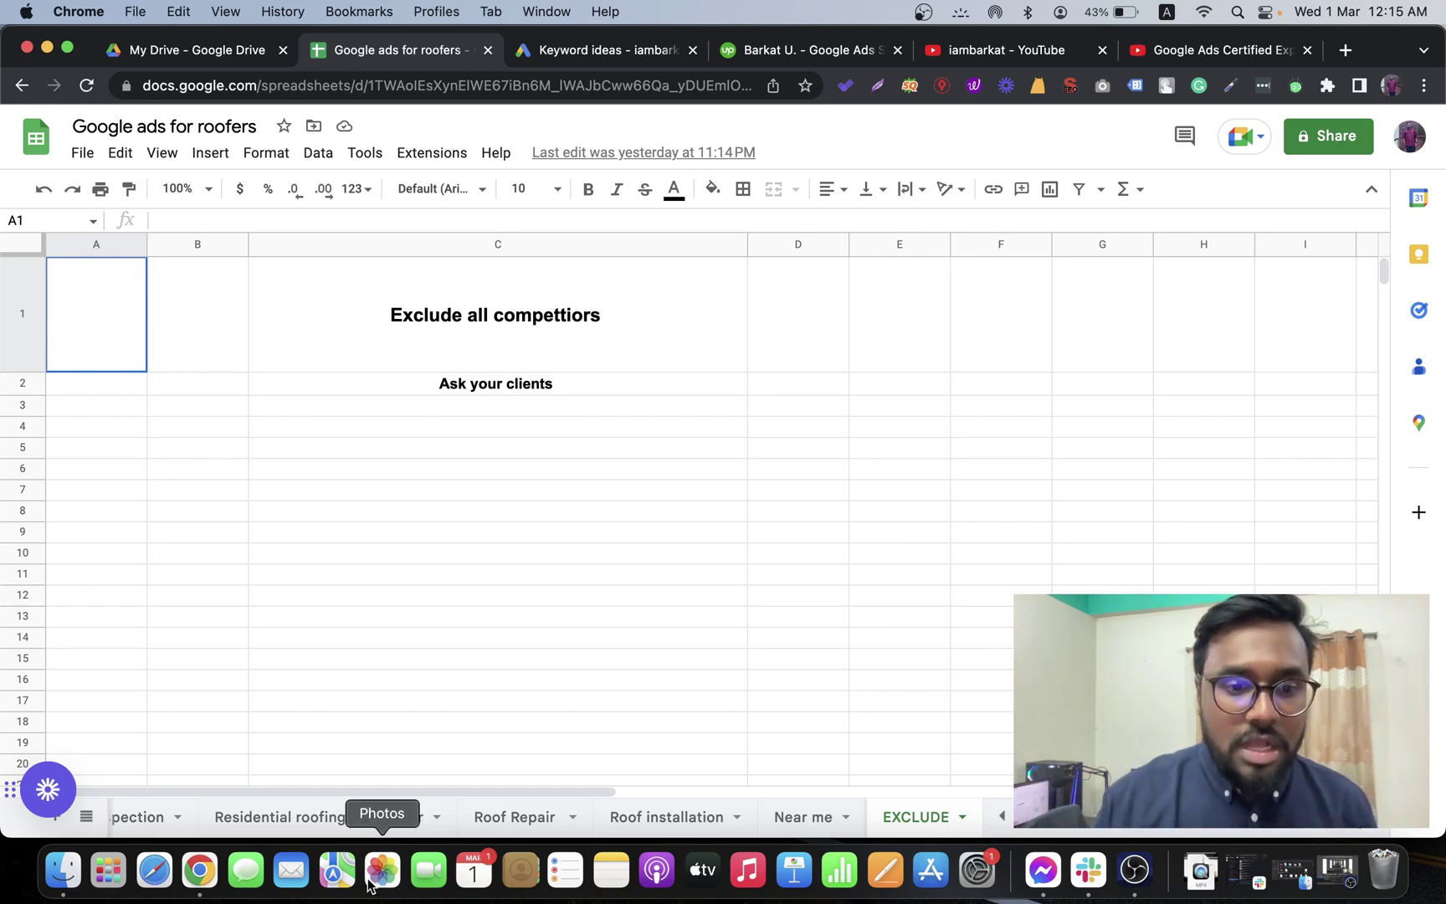
Go back to the six-keyword 'Residential roofing contractor' sheet.
left_click(356, 828)
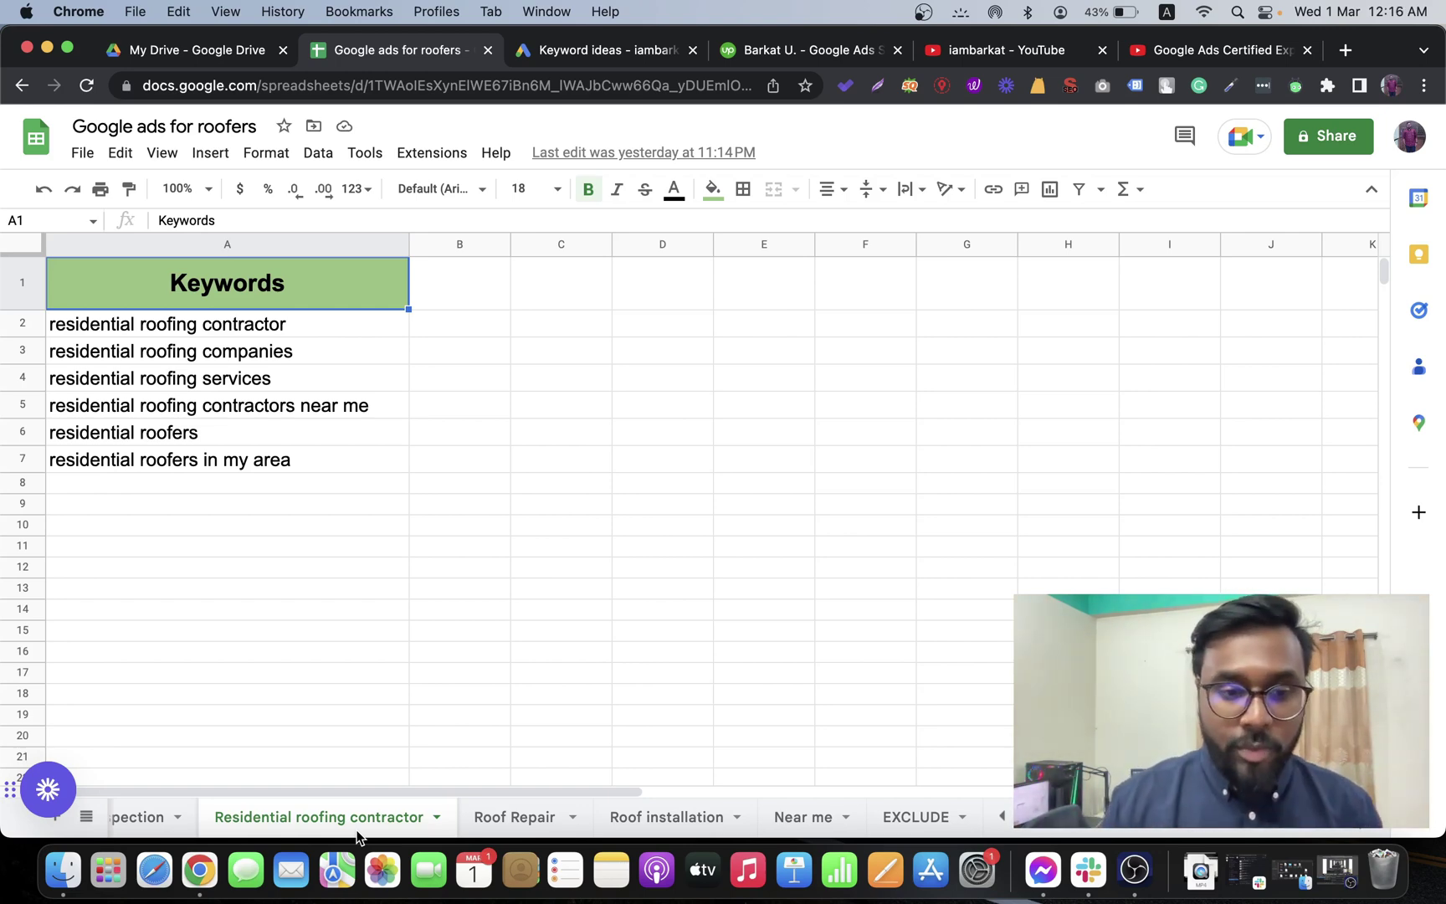
scroll(356, 816, "left", 5)
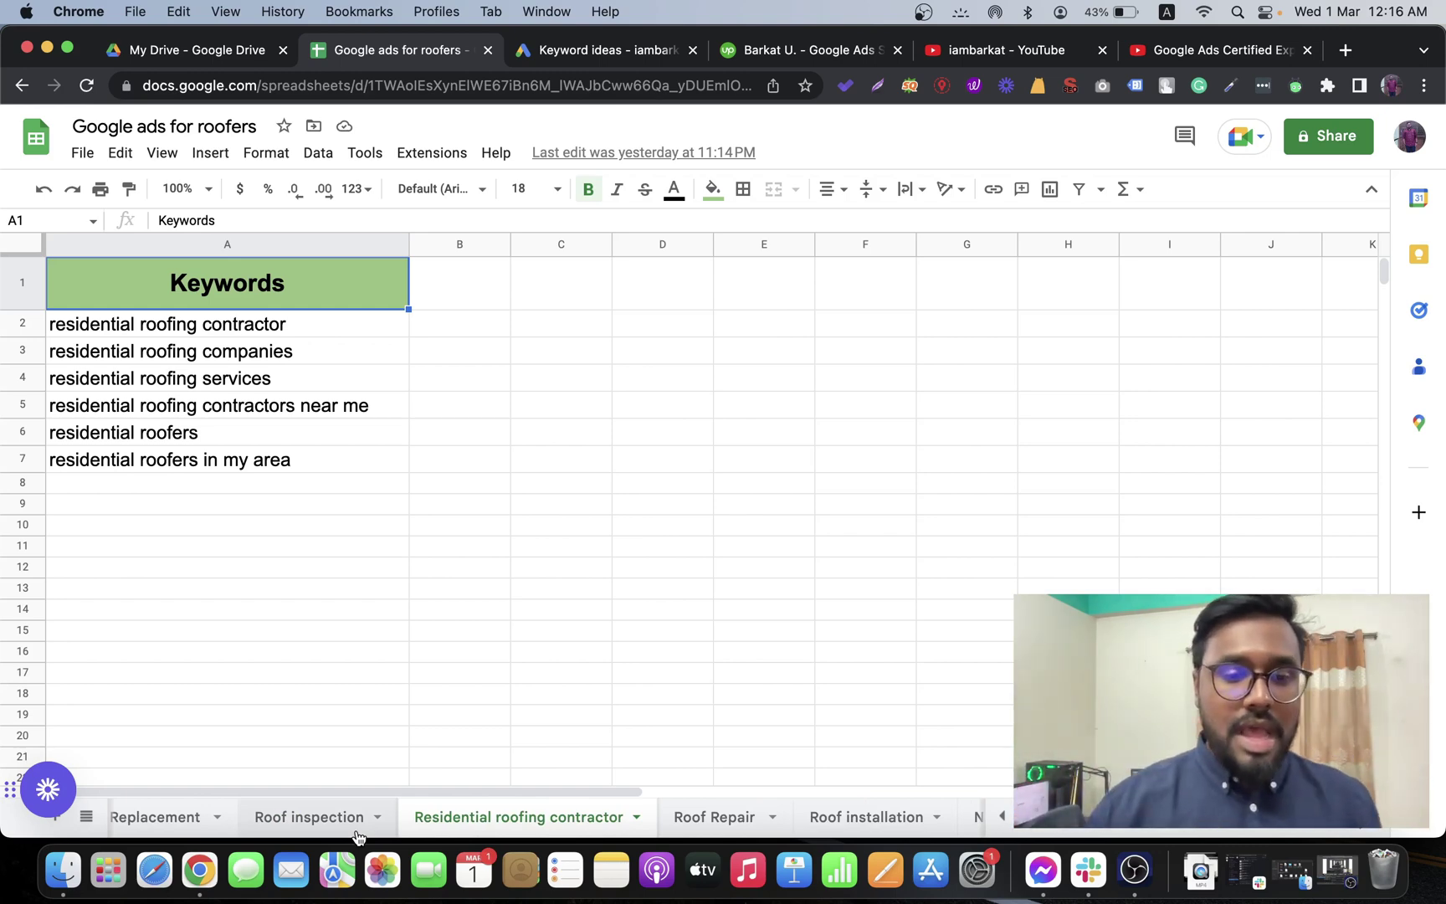
scroll(358, 835, "left", 5)
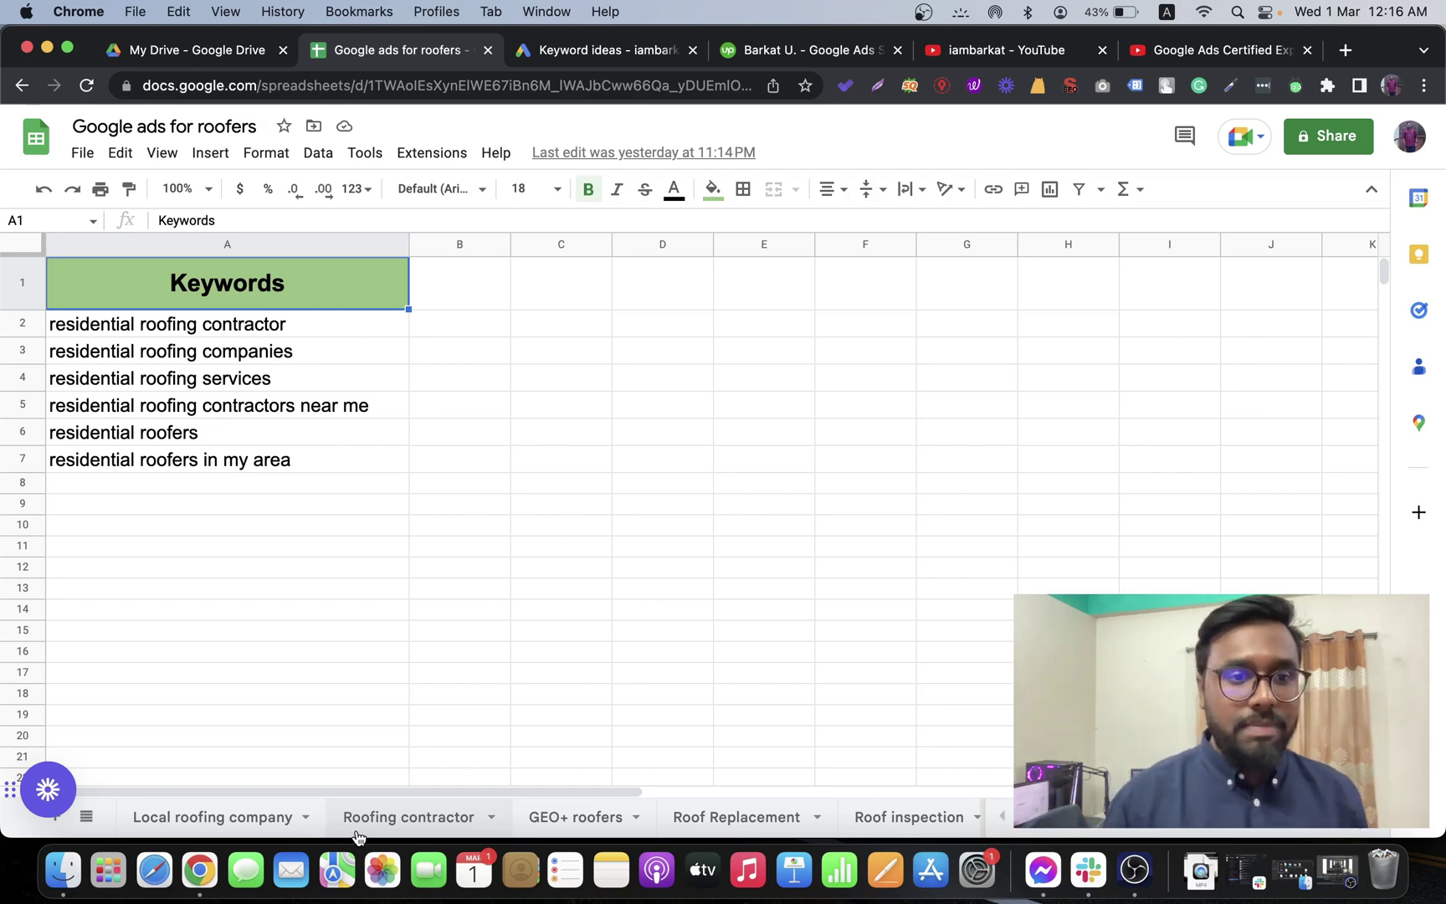